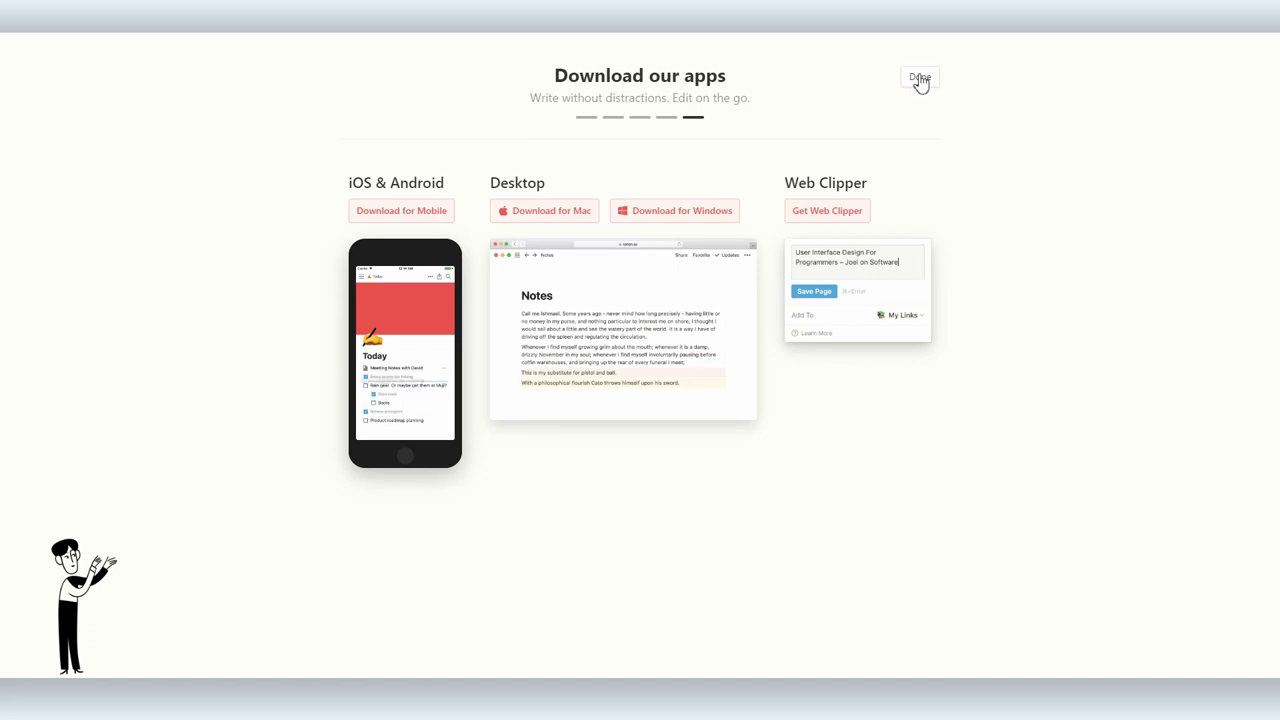
Finish the apps download page of the onboarding and dismiss the suggested templates tip.
click(920, 79)
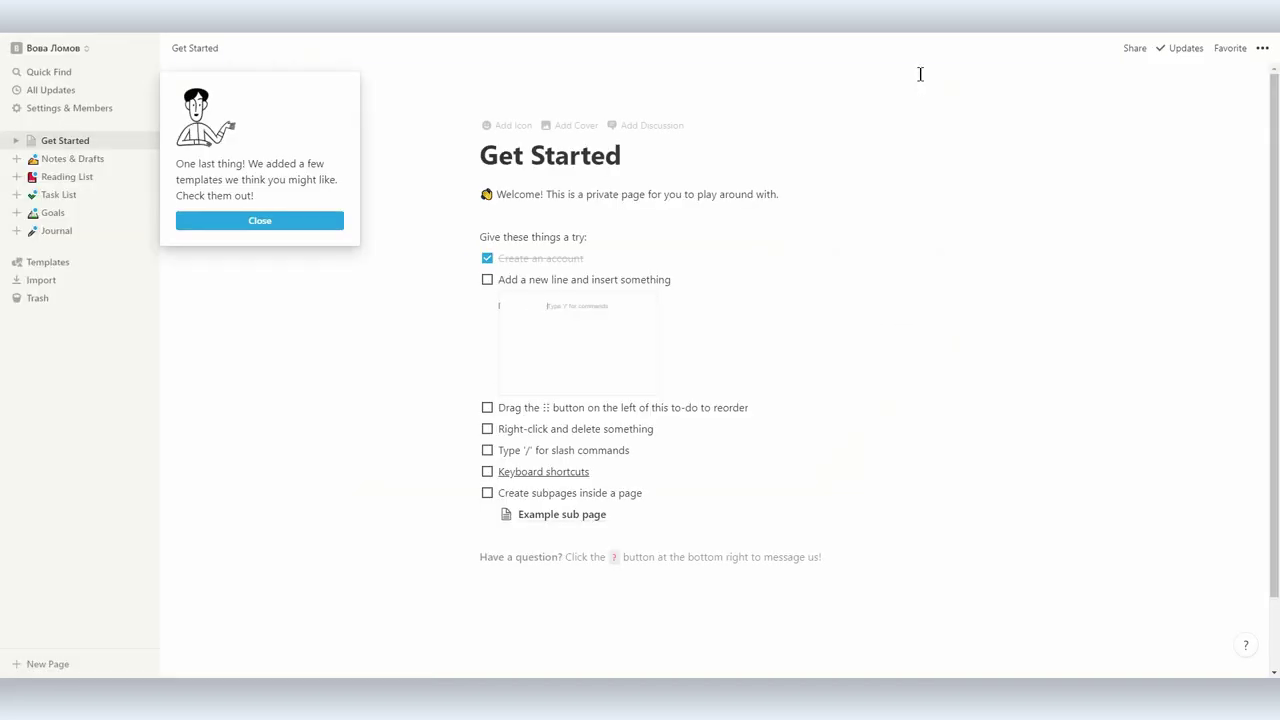
click(230, 219)
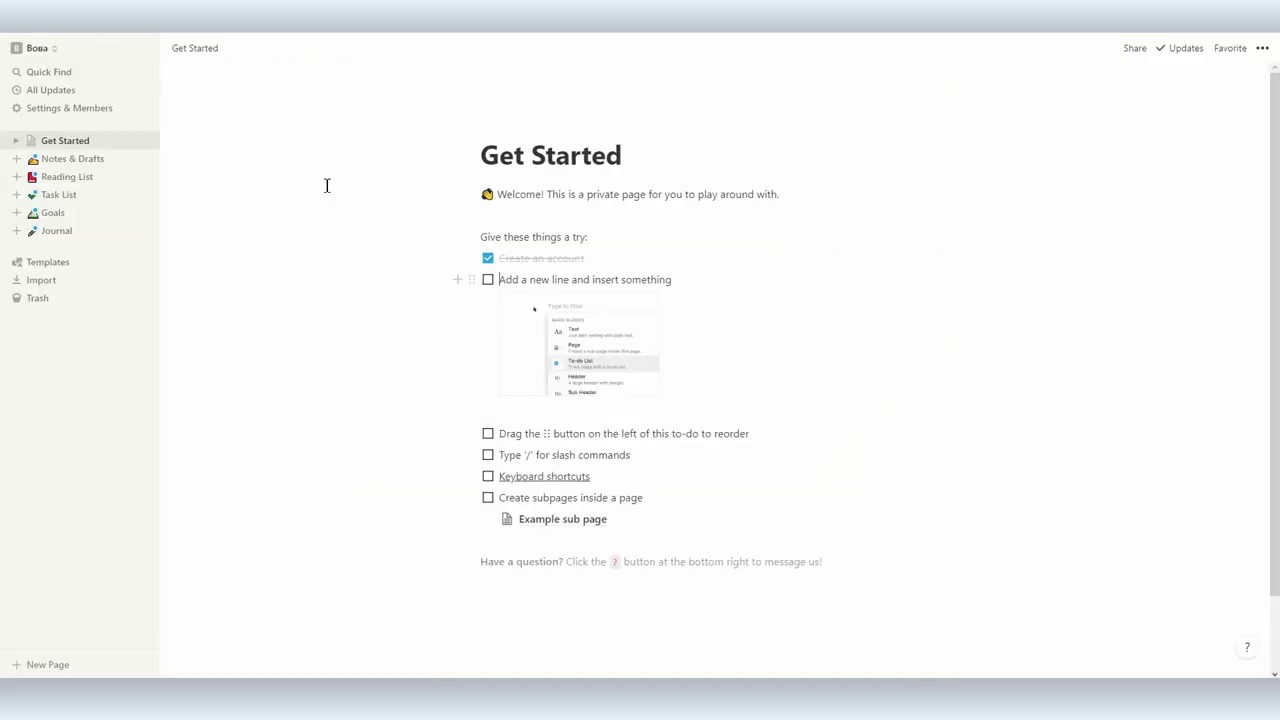
click(488, 281)
click(488, 281)
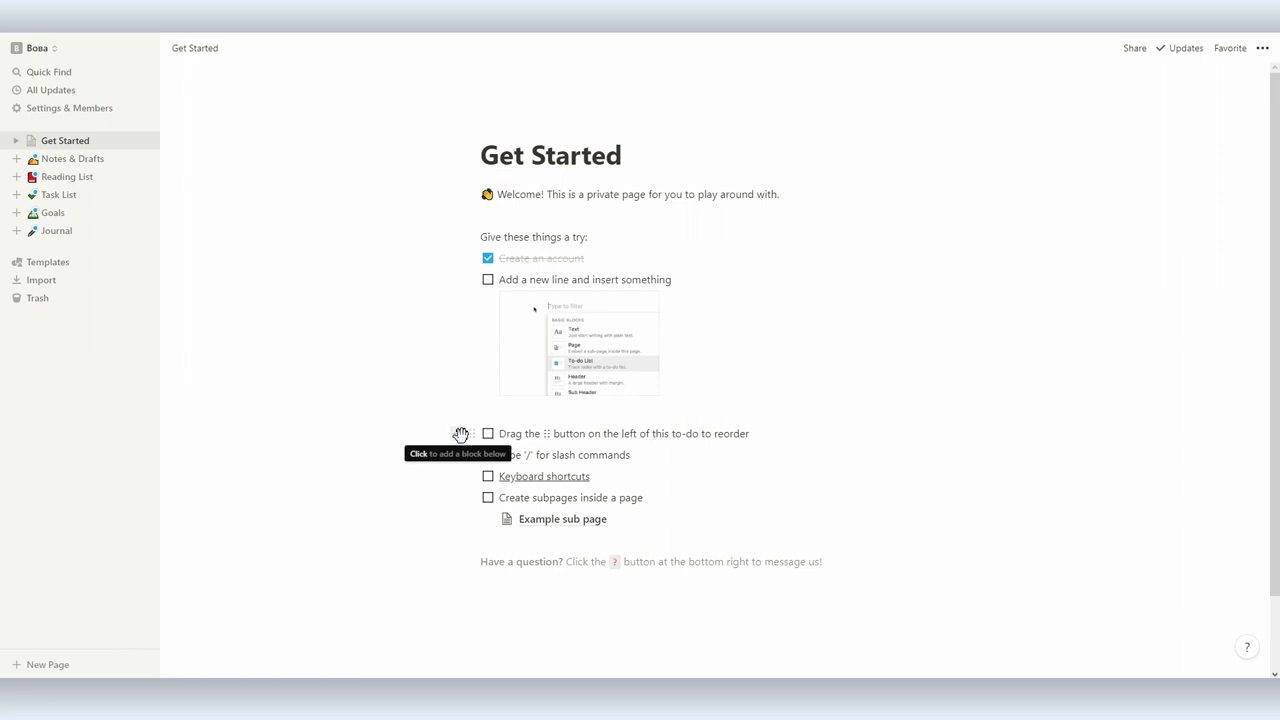
Insert a Heading 1 reading "Добавили, как вы просили" below the reorder to-do and check off "Add a new line and insert something".
click(460, 434)
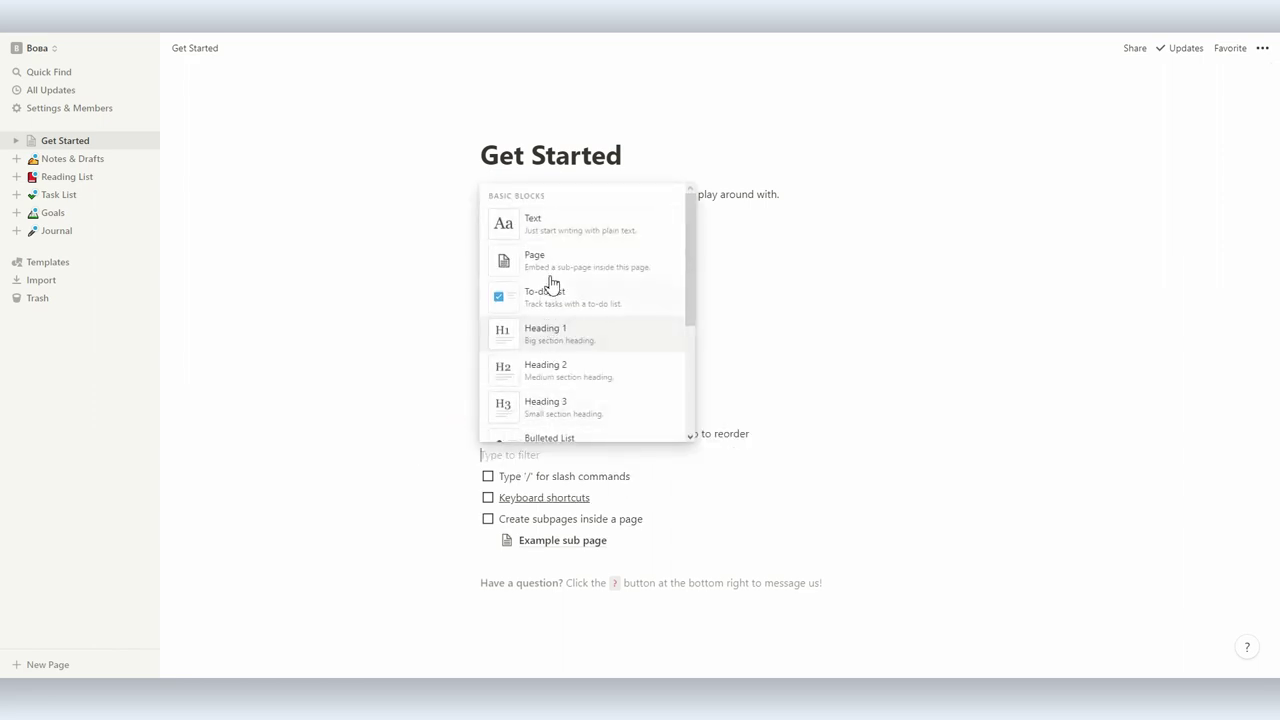
drag(689, 229, 703, 451)
scroll(703, 510, down, 3)
scroll(703, 491, up, 15)
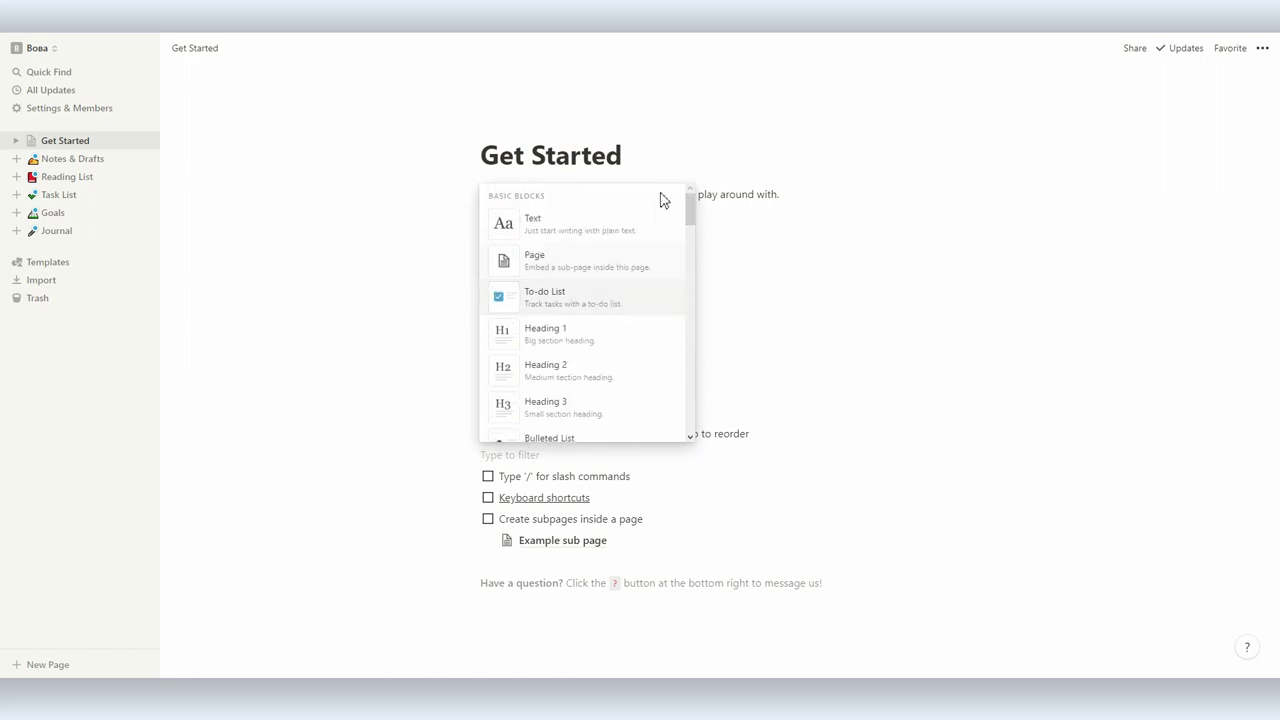
click(565, 333)
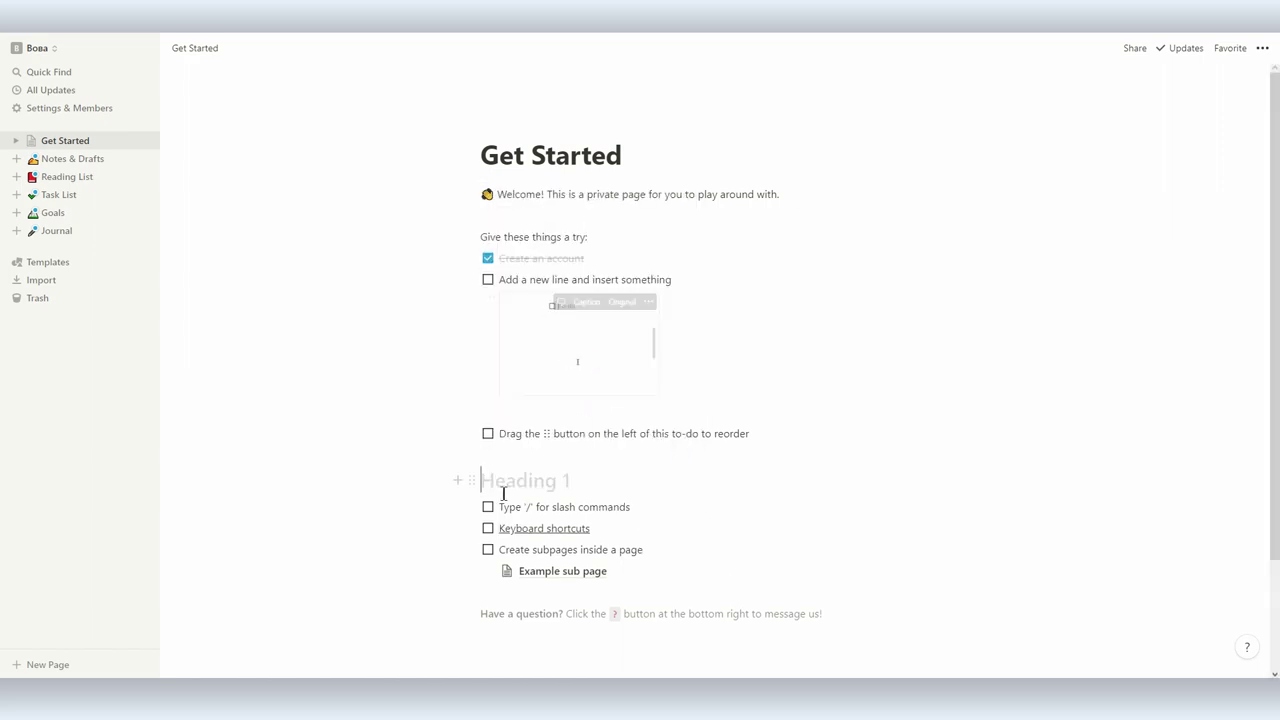
text(Добавили, как вы просили)
click(488, 281)
key(Return)
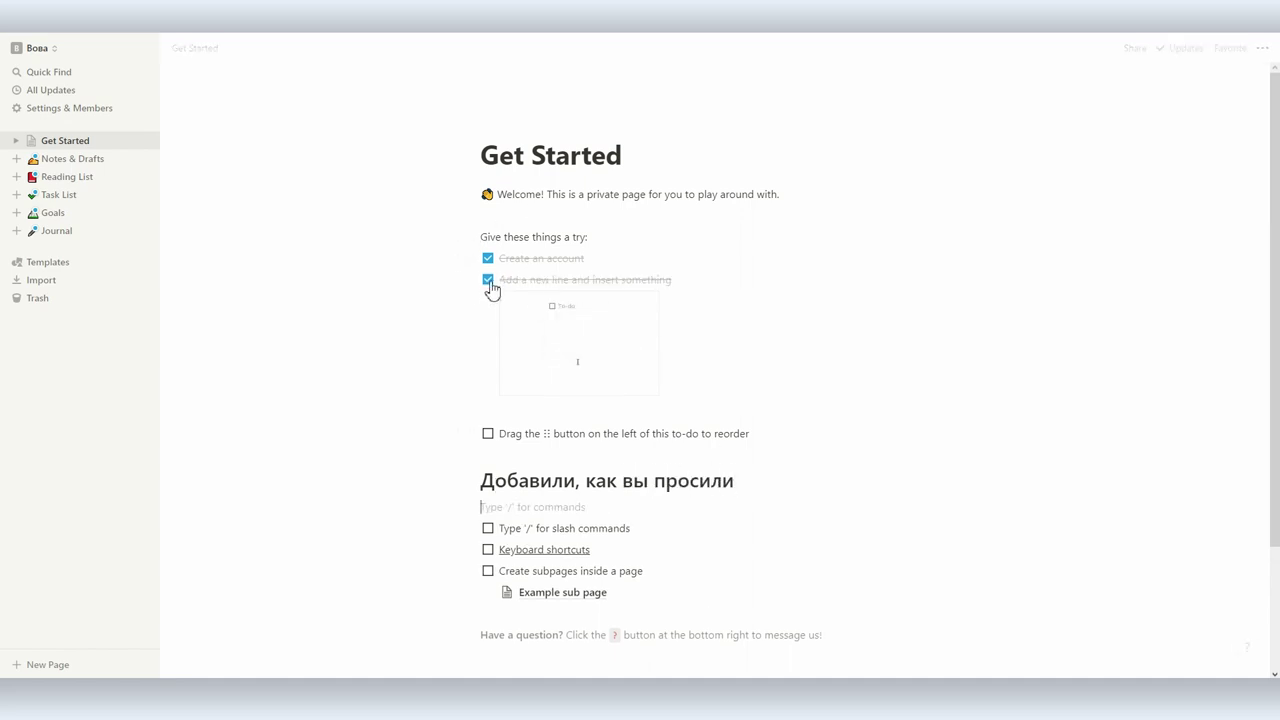
Delete the blocks from the slash commands to-do through the example sub page below the new heading.
scroll(620, 363, down, 3)
drag(680, 454, 471, 368)
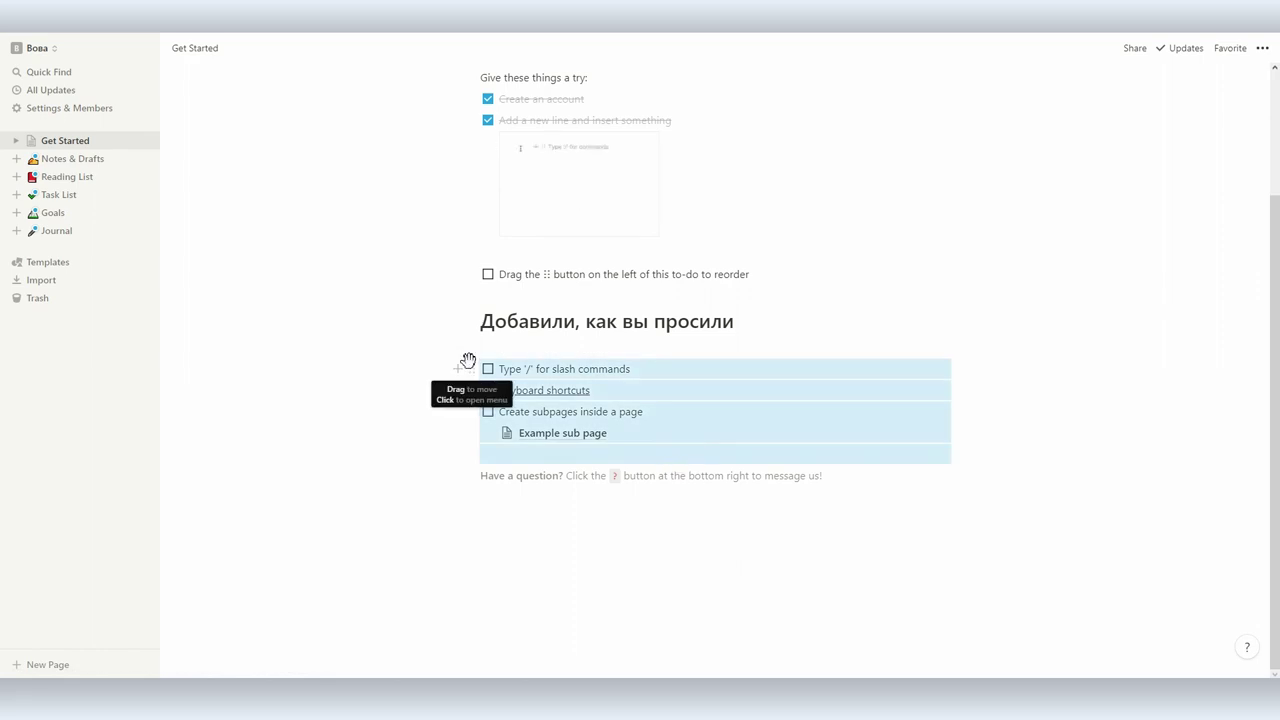
key(BackSpace)
Insert an empty to-do block under the "Добавили, как вы просили" heading and duplicate it five times.
click(780, 425)
key(Return)
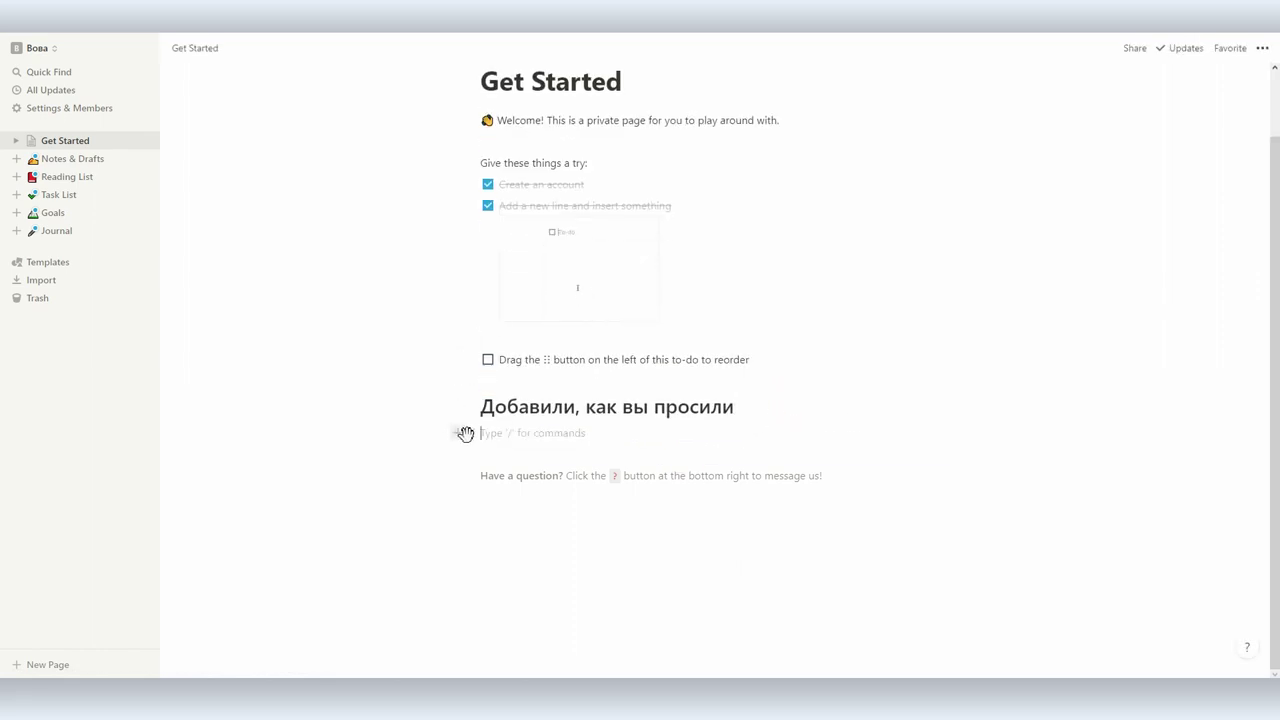
click(466, 433)
click(586, 275)
key(Escape)
key(ctrl+d)
key(ctrl+d)
key(ctrl+d)
key(ctrl+d)
key(ctrl+d)
Fill the first empty to-do with "Сделать скринкаст" and check it off.
click(523, 432)
text(Сделать скр)
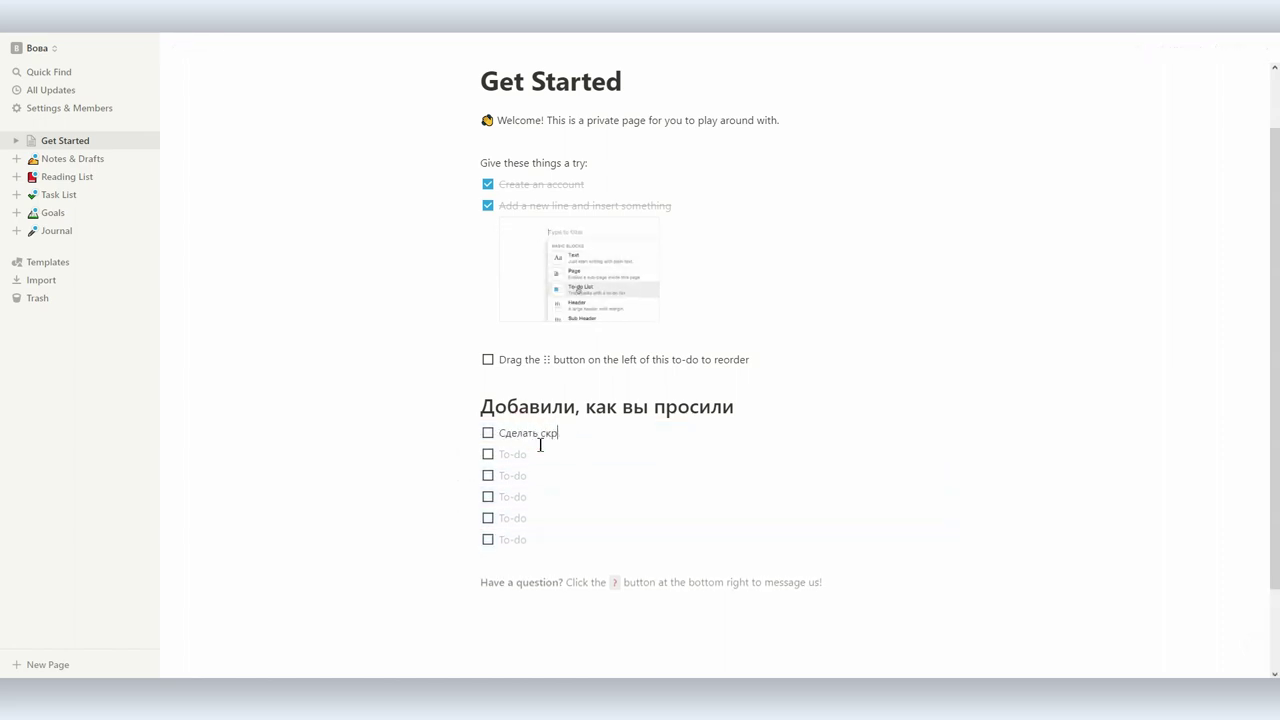
text(инкаст)
click(488, 433)
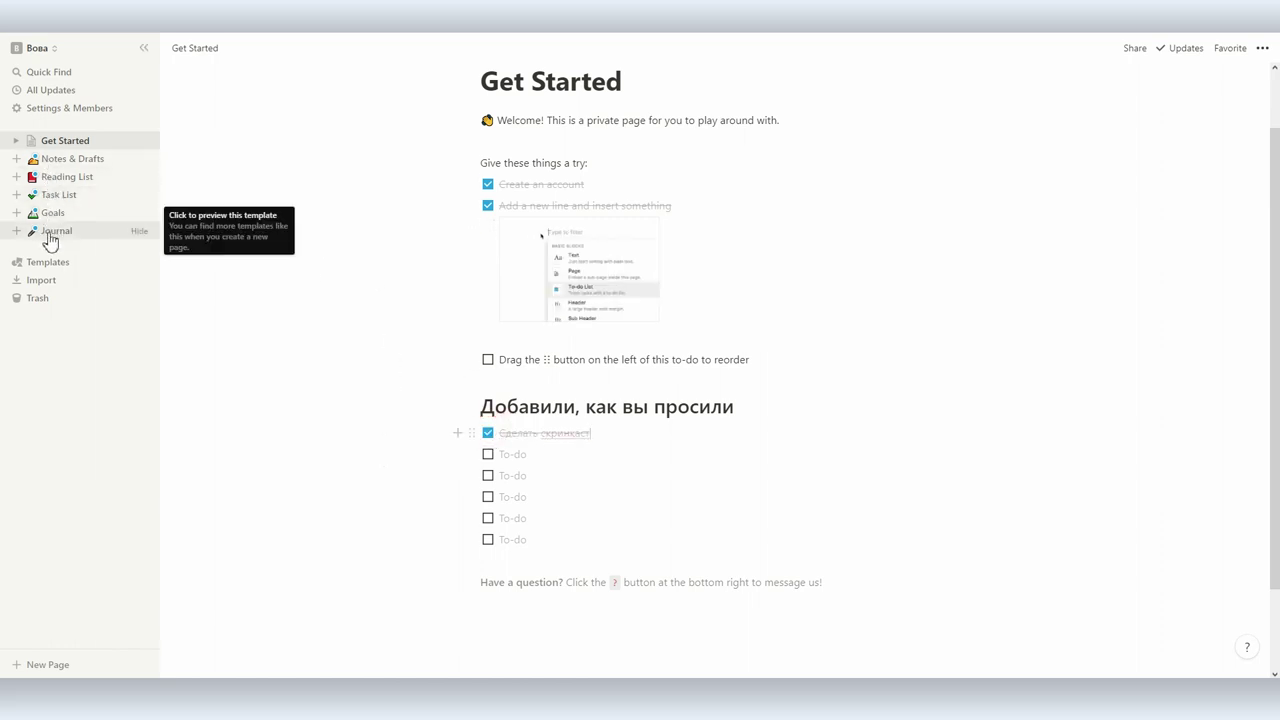
Add the Notes & Drafts template to the workspace and create a note titled "Печоры" in it.
click(62, 162)
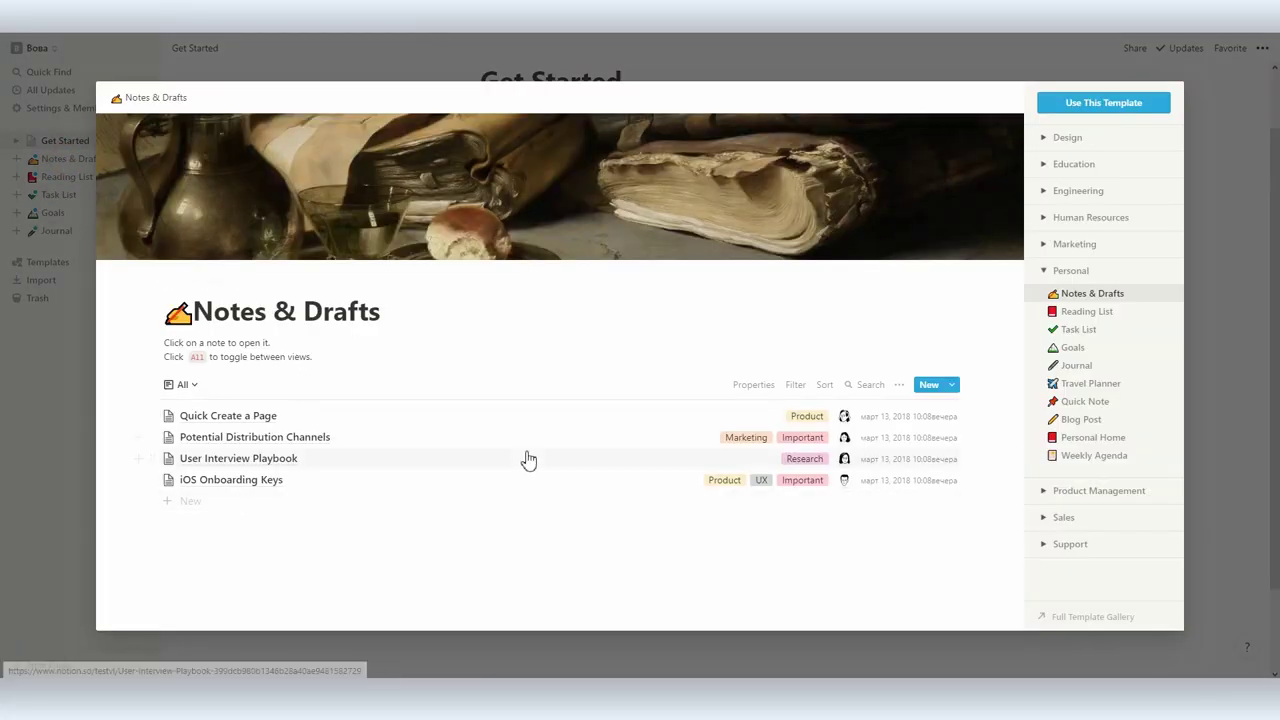
click(1081, 108)
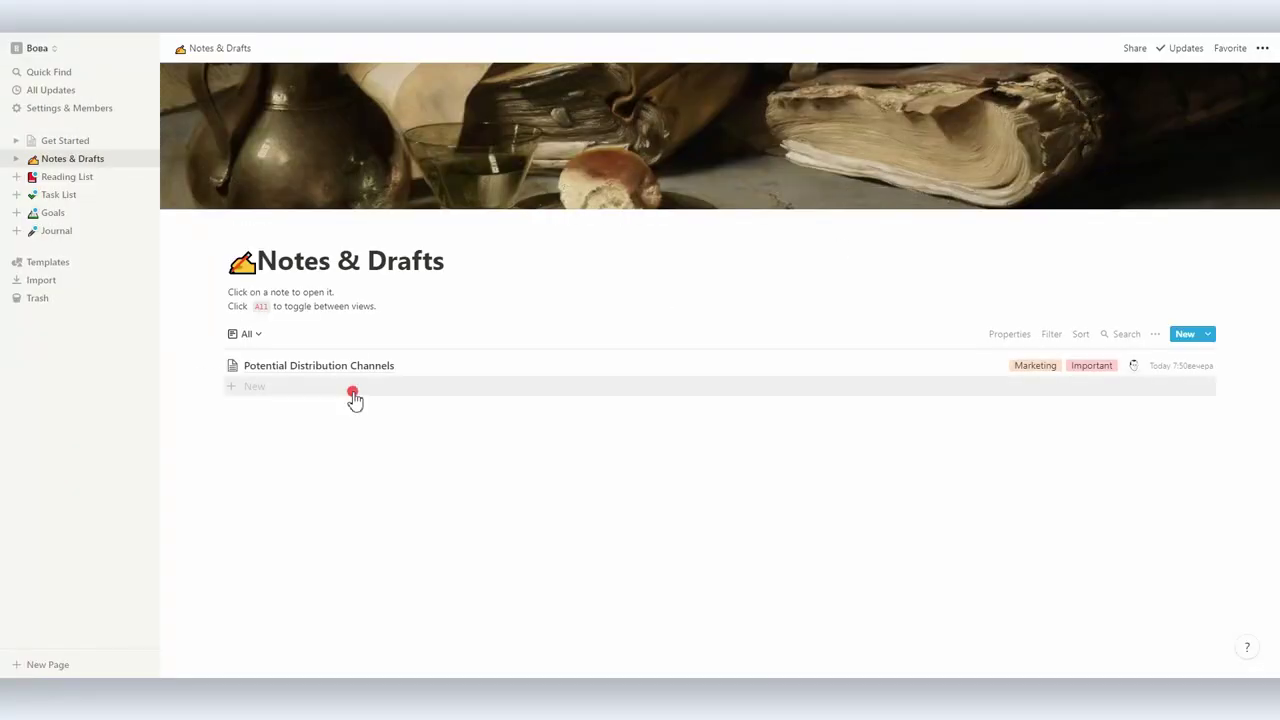
click(352, 397)
text(Печоры)
Add to-dos "Купить плиту", a reminder to call a friend and "Собраться" to the note, check off all three and close it.
click(431, 370)
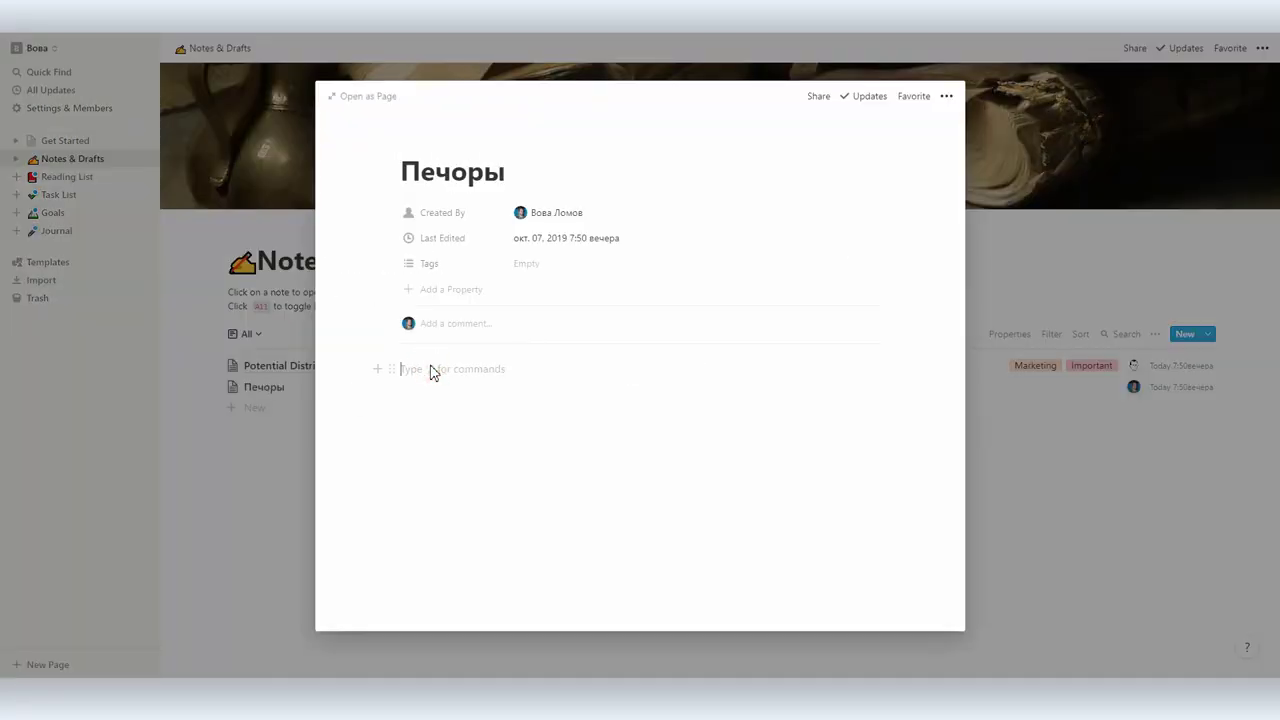
click(381, 373)
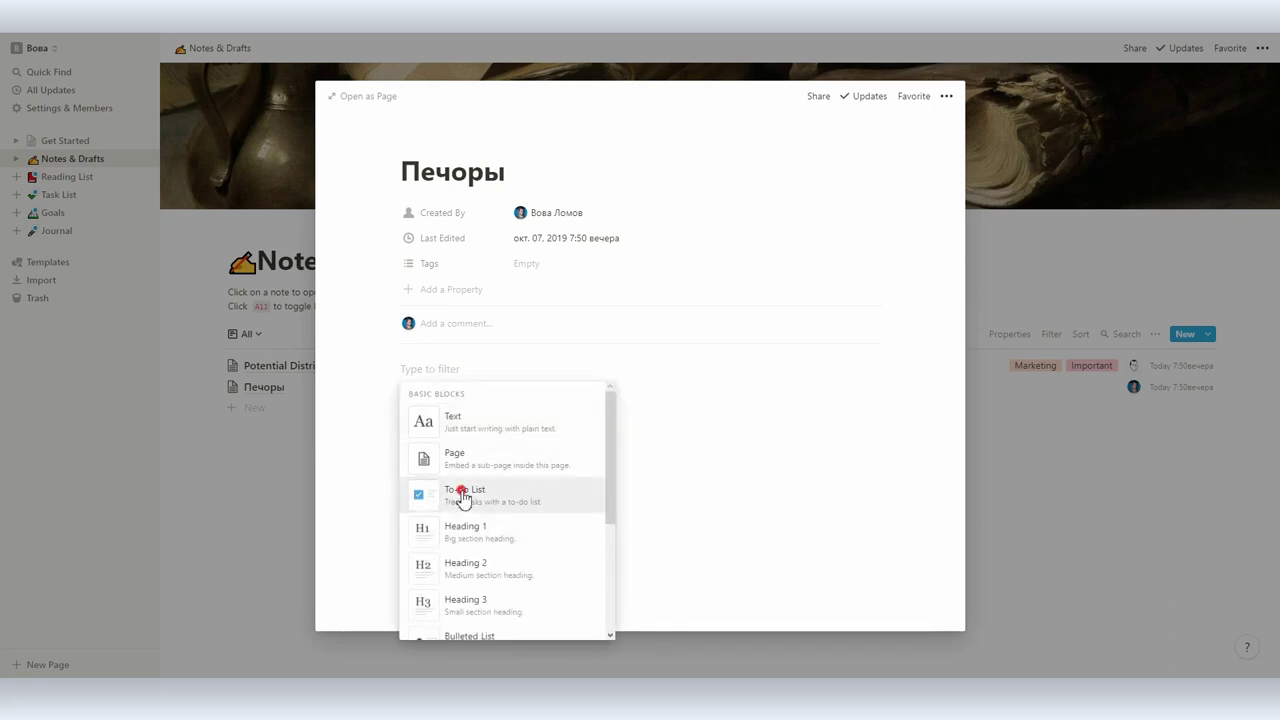
click(466, 494)
text(Купить плиту)
key(Return)
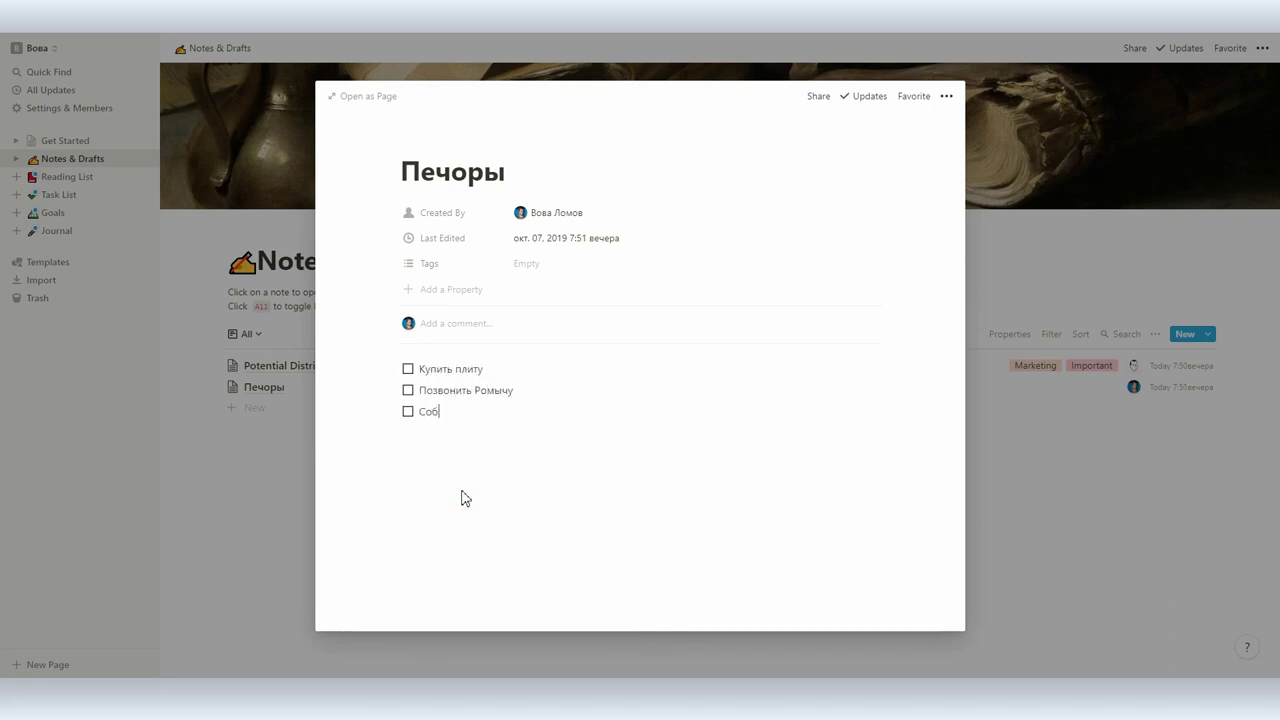
click(407, 370)
click(407, 390)
click(408, 411)
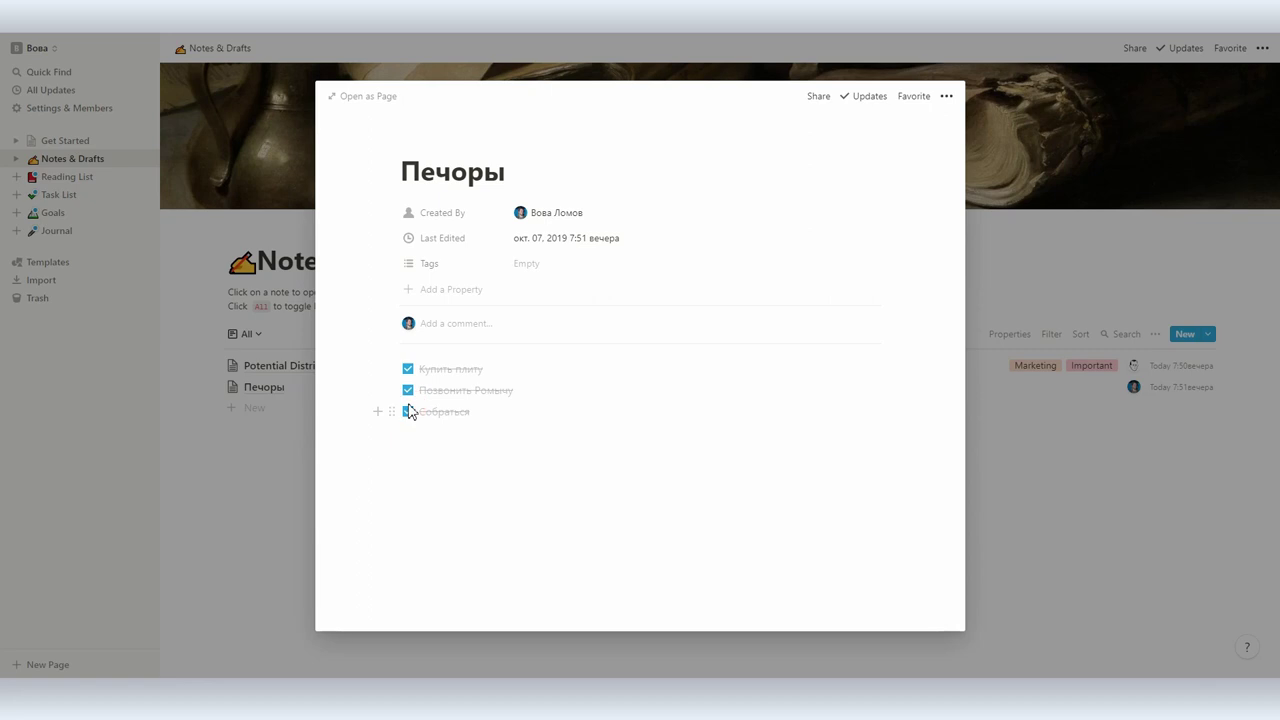
click(1038, 522)
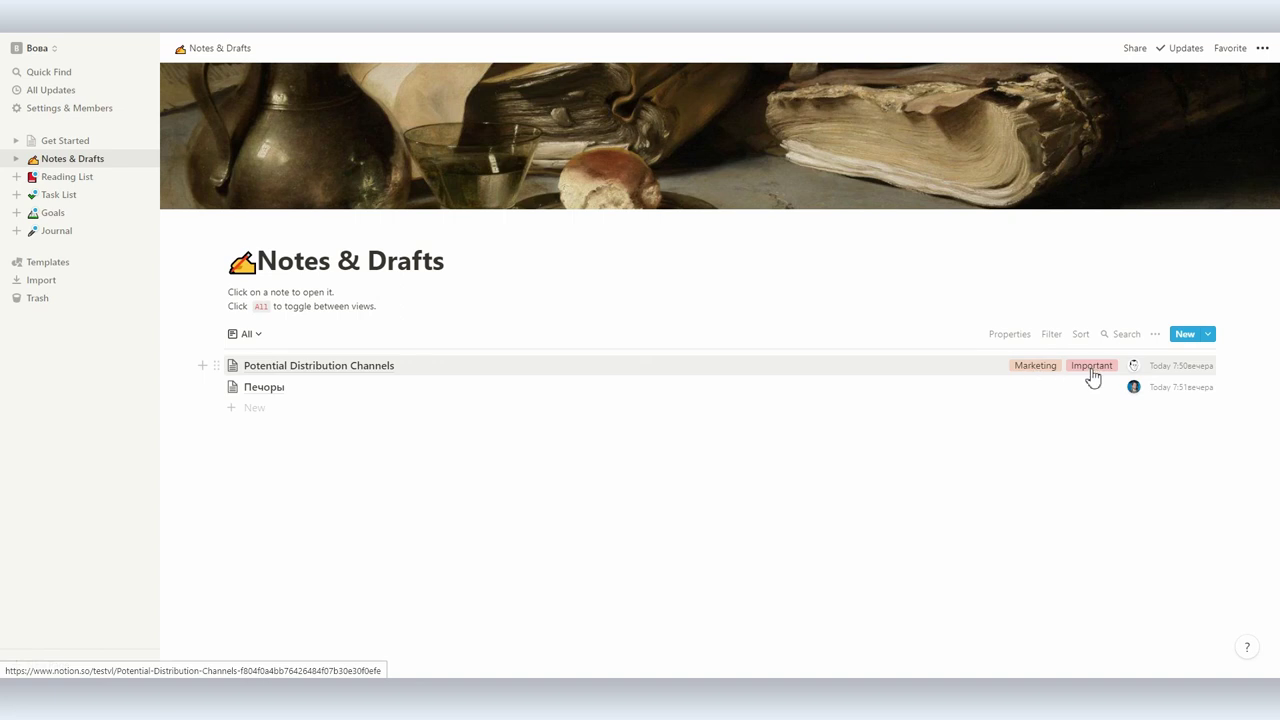
Reopen the "Печоры" note, give it a new tag "Личные дела" and close it.
click(1044, 389)
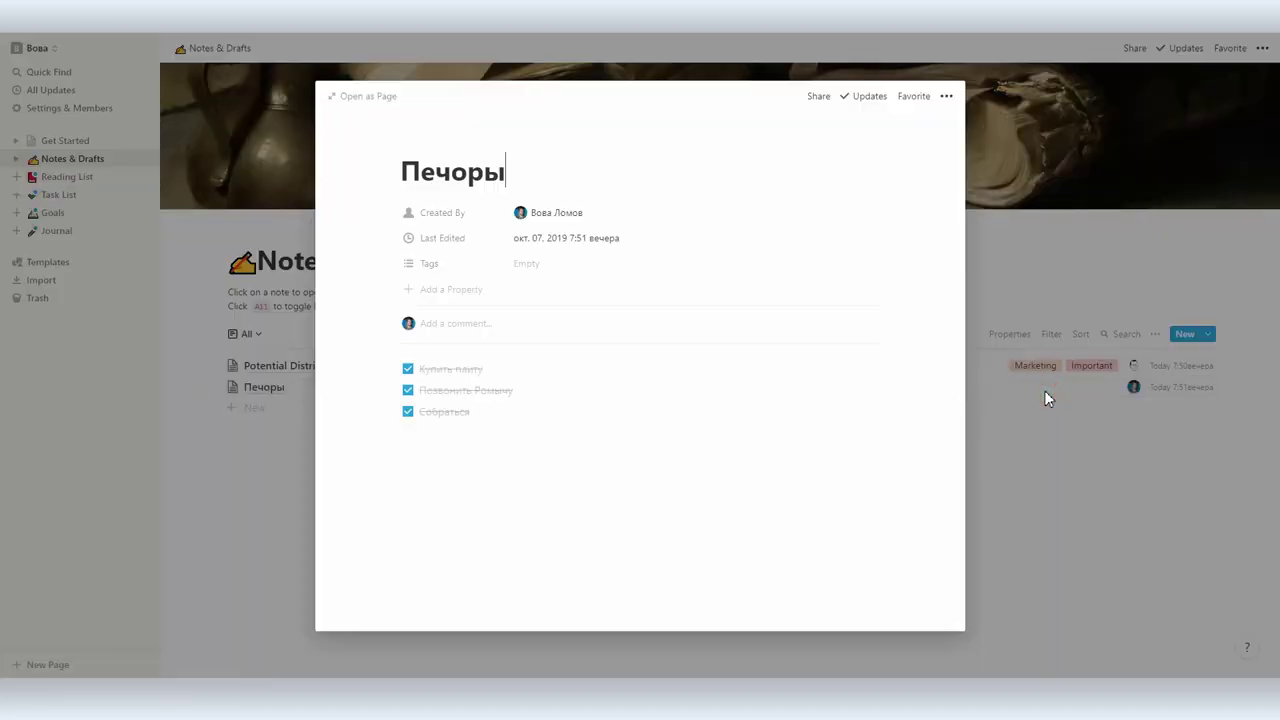
click(425, 266)
key(Escape)
click(512, 264)
text(Личные дела)
key(Return)
click(991, 500)
click(1009, 471)
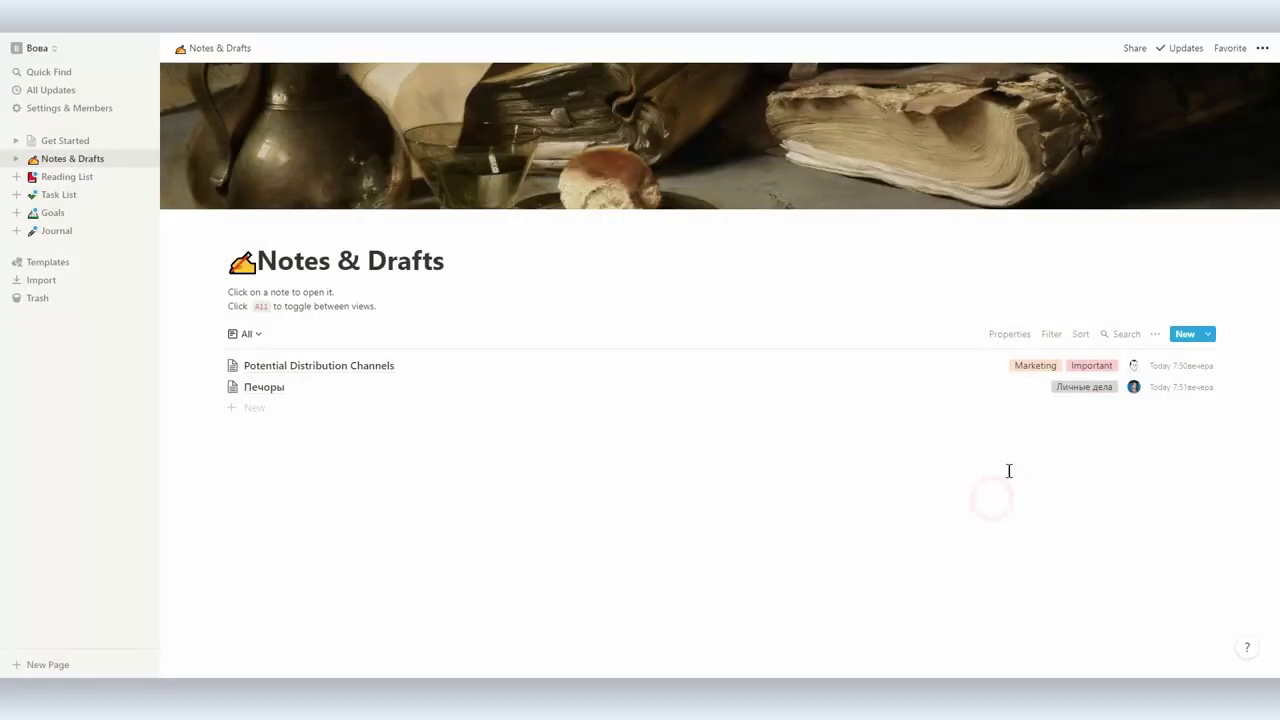
Filter the notes list by Tags containing "Личные дела" and remove the filter again.
click(1081, 336)
click(1045, 335)
click(975, 445)
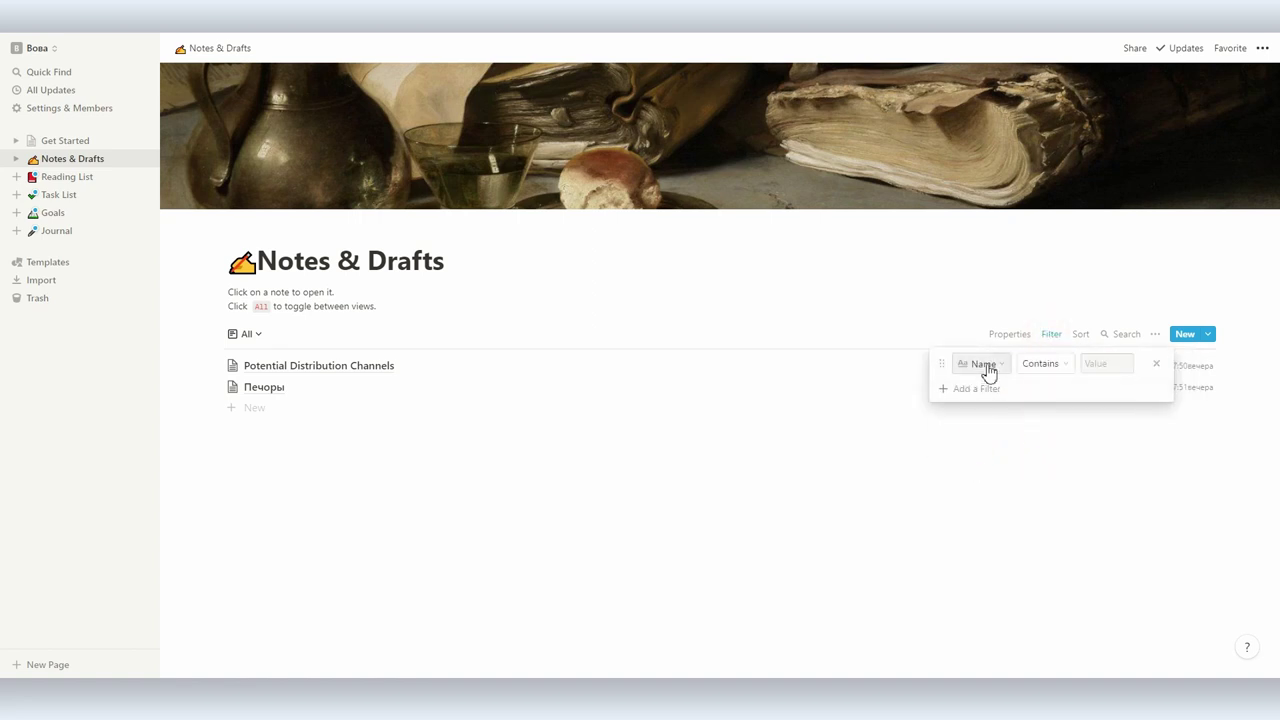
click(984, 365)
click(958, 478)
click(1087, 376)
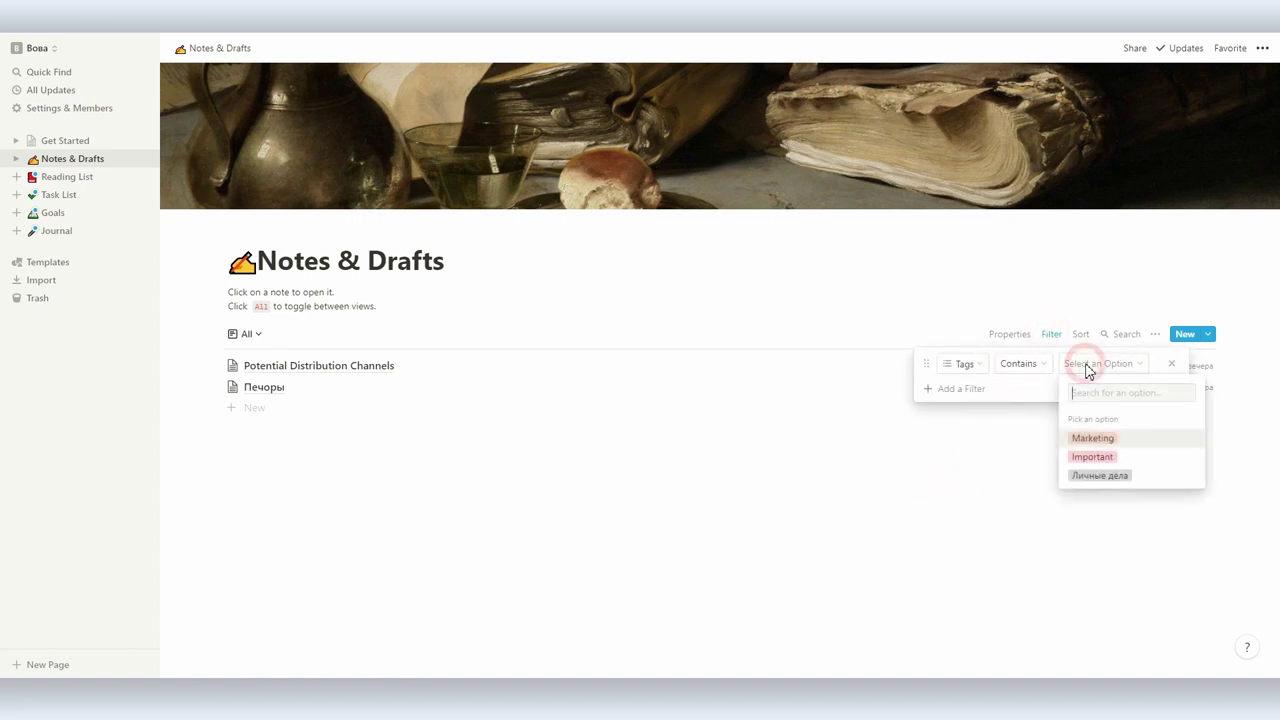
click(1103, 476)
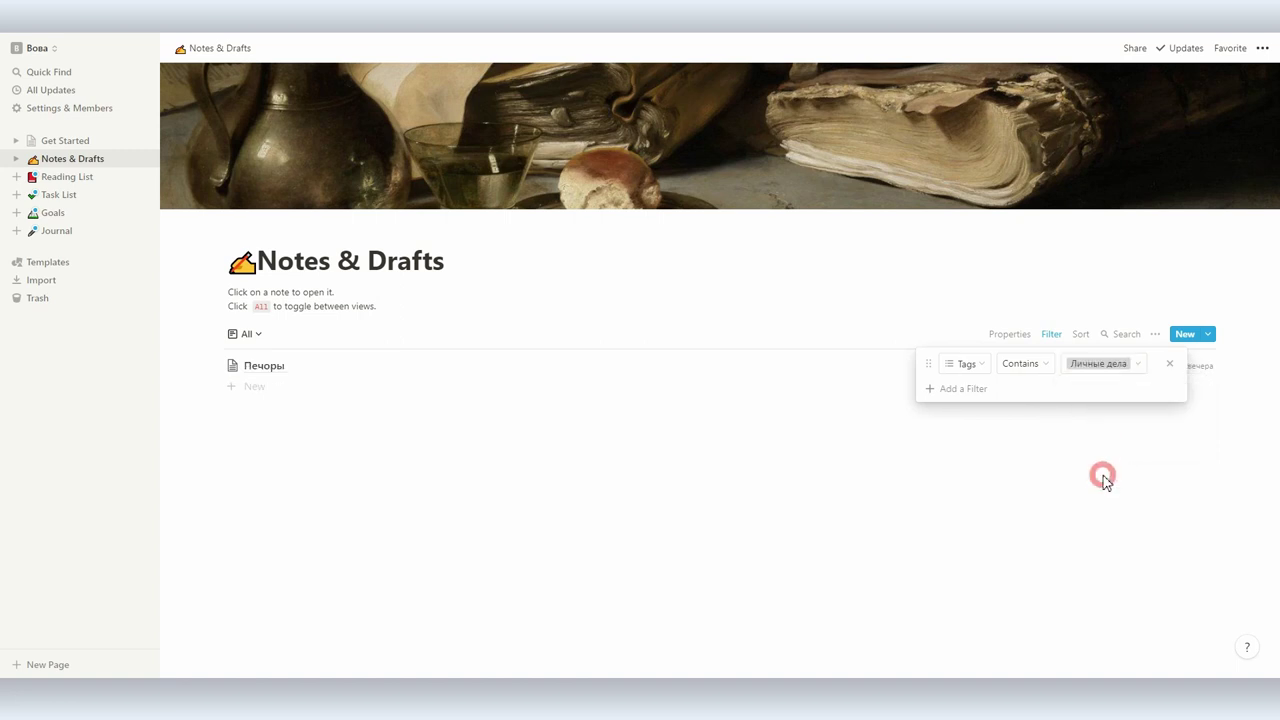
click(1169, 364)
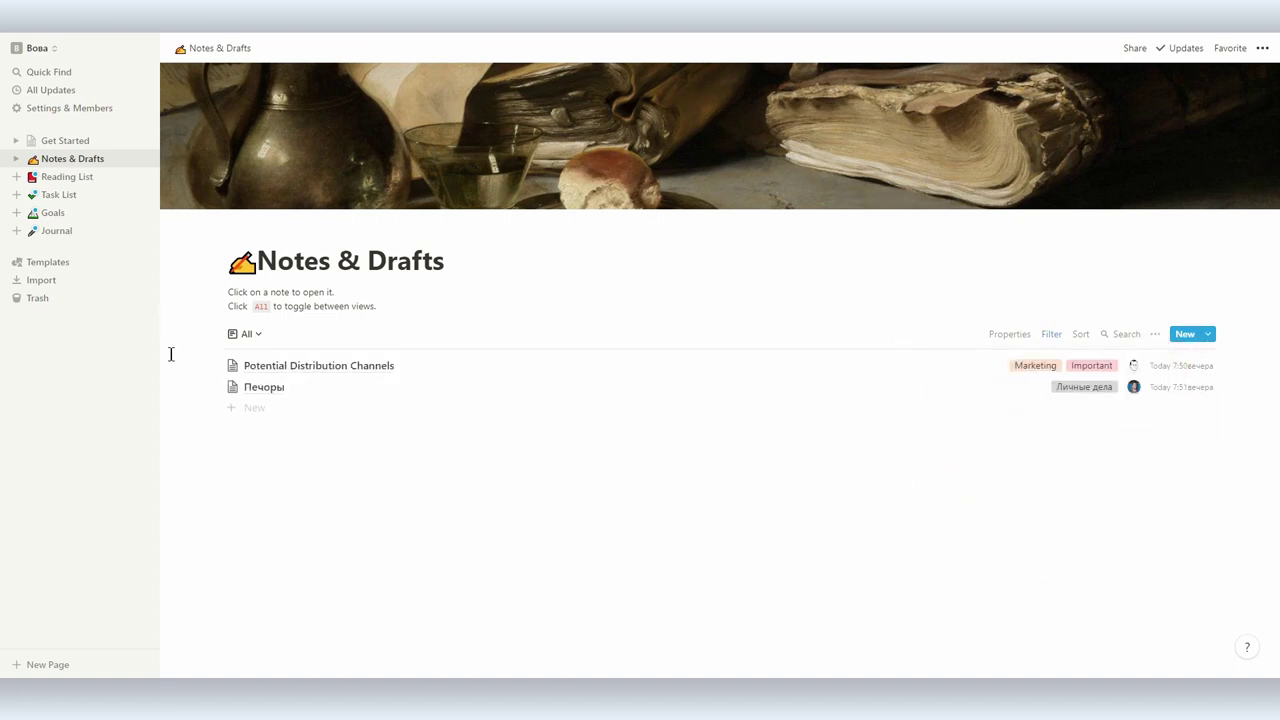
Preview the Personal CRM template from the Education category and add it to the workspace.
click(48, 263)
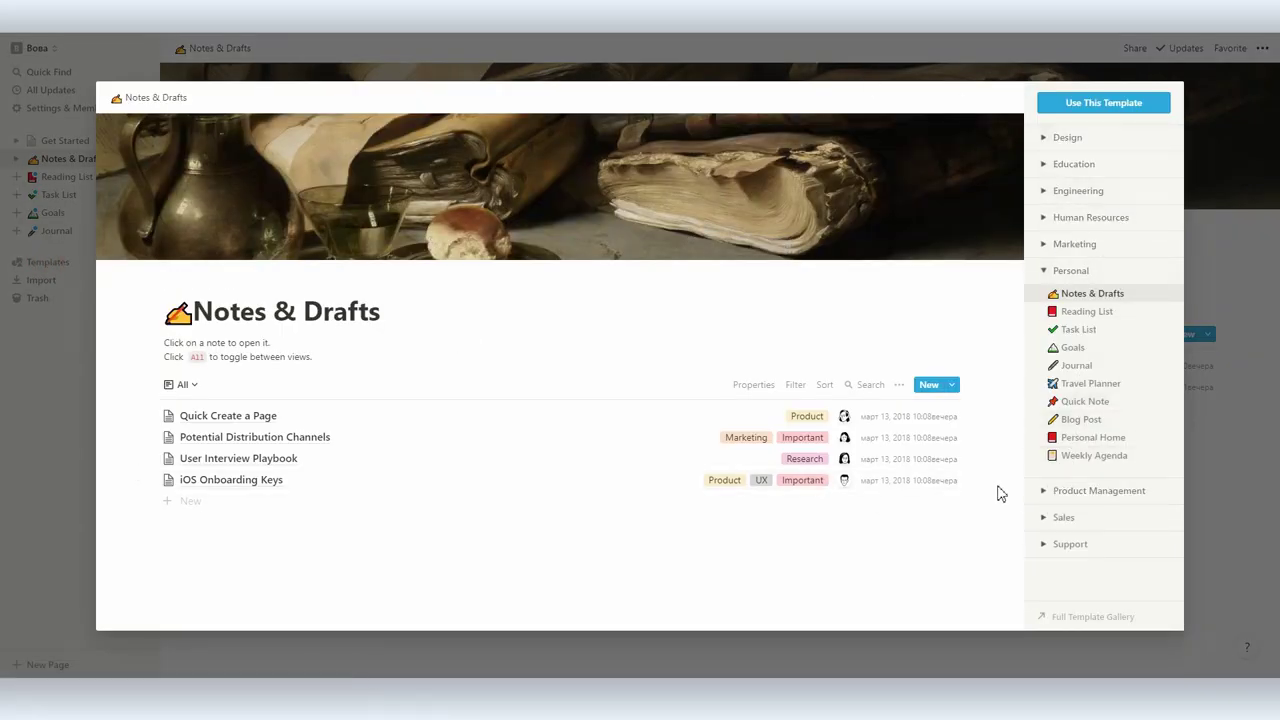
click(1043, 164)
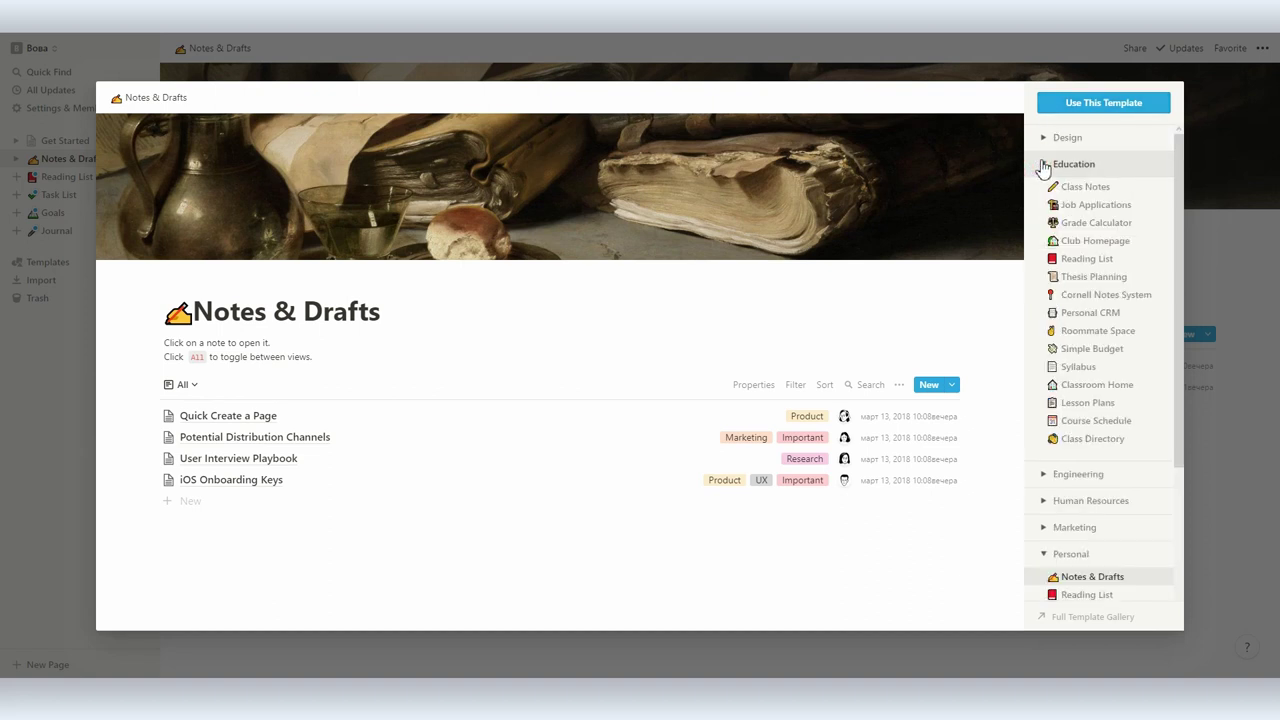
click(1084, 314)
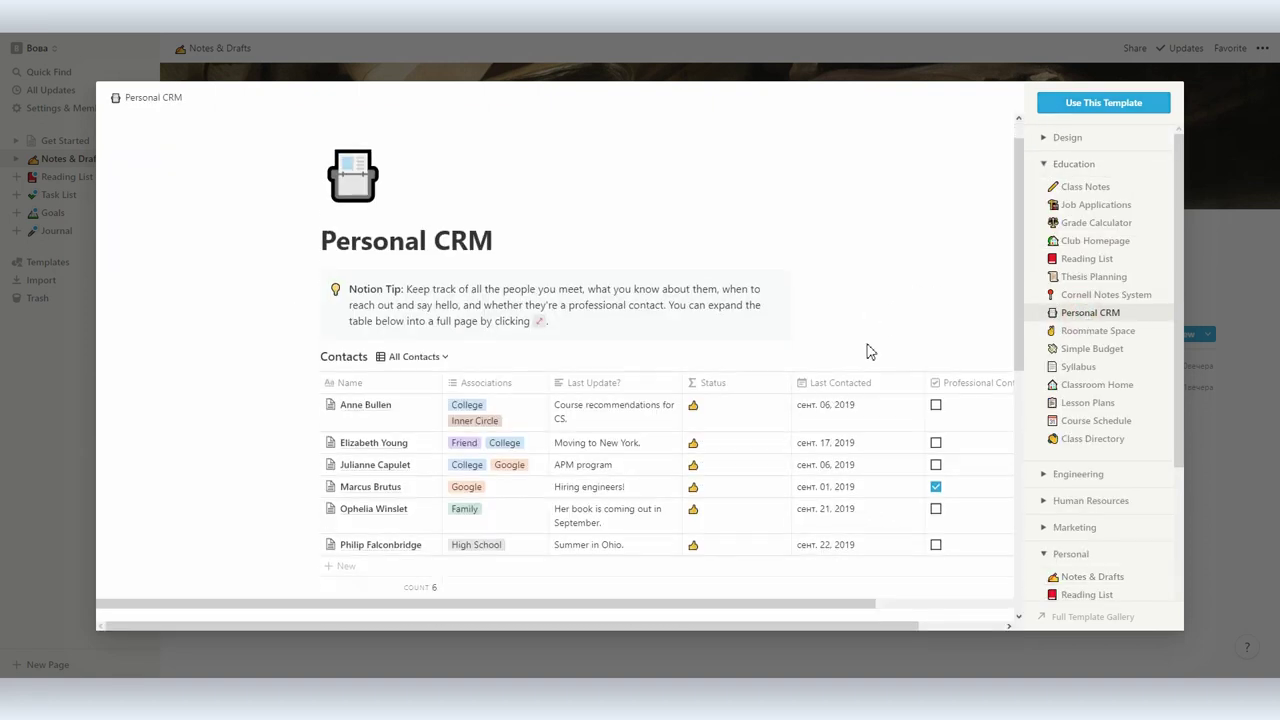
scroll(868, 352, down, 2)
scroll(882, 343, down, 3)
scroll(803, 340, up, 5)
click(1094, 101)
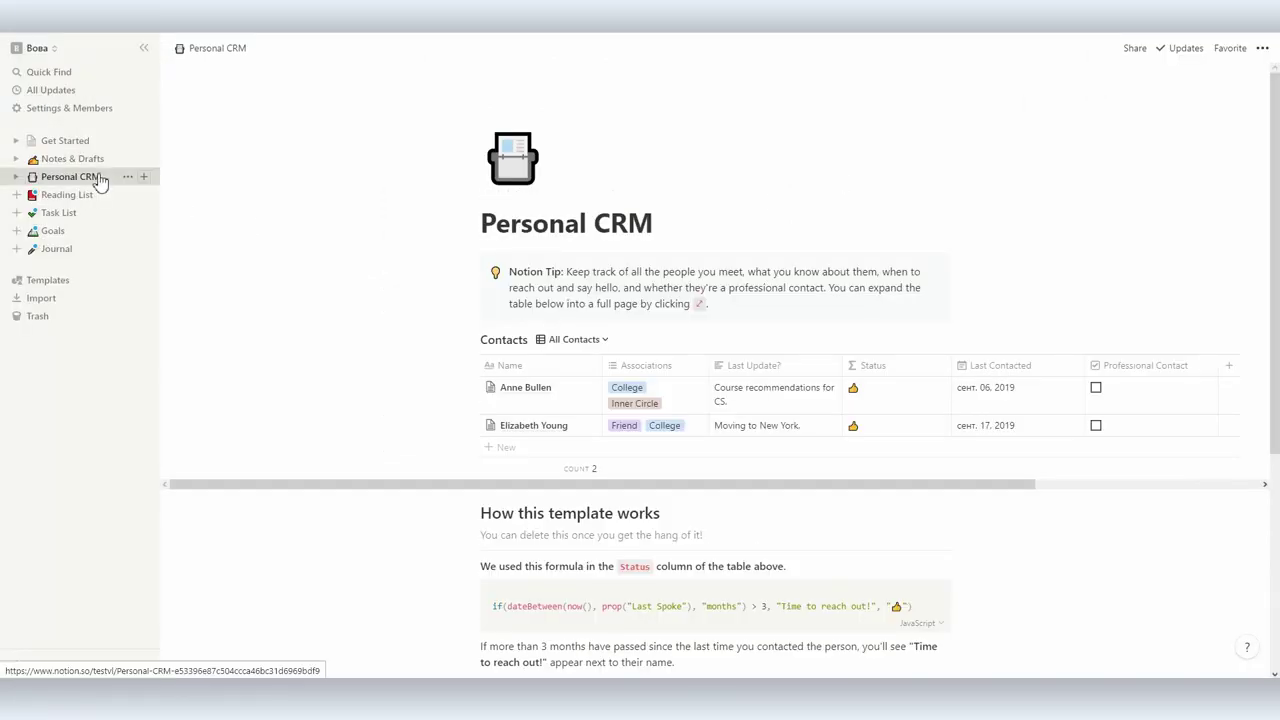
Rename the Personal CRM page to "CRM Работа".
click(212, 49)
double_click(160, 70)
key(BackSpace)
key(End)
text(Работ)
key(Return)
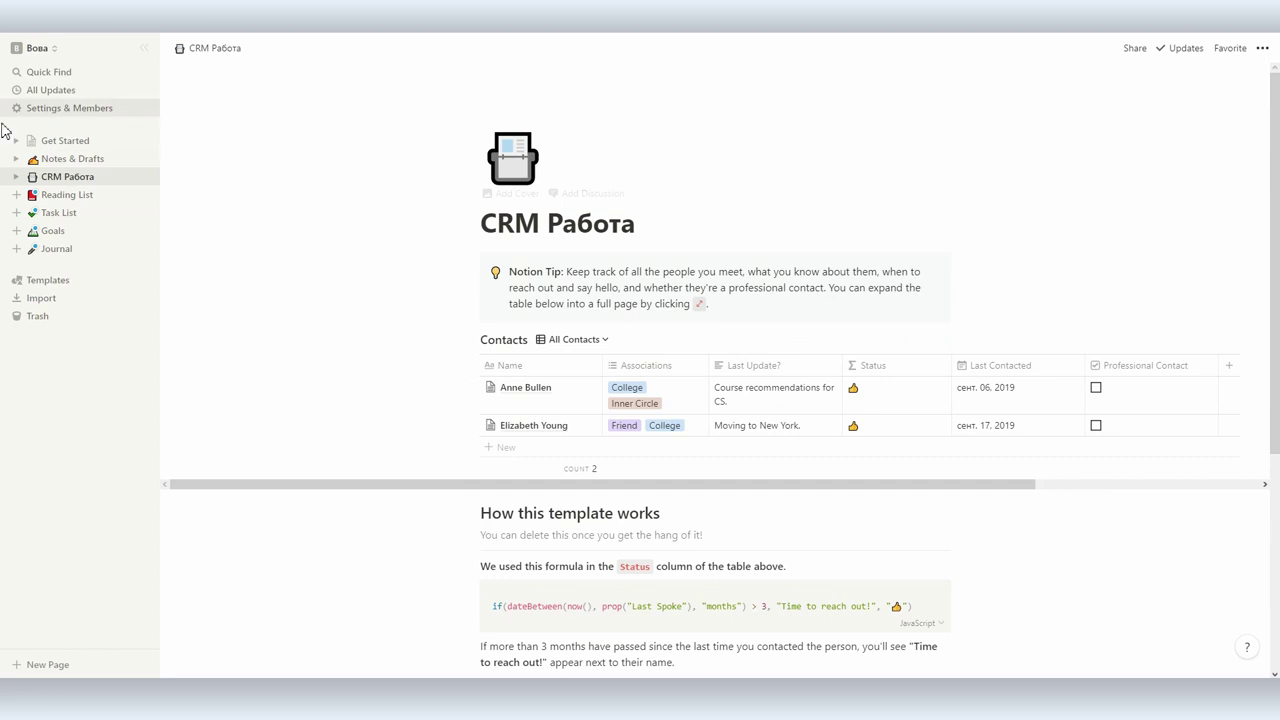
Open the Contacts table under "CRM Работа" as a page and mark the first contact as a Professional Contact.
click(16, 177)
click(63, 195)
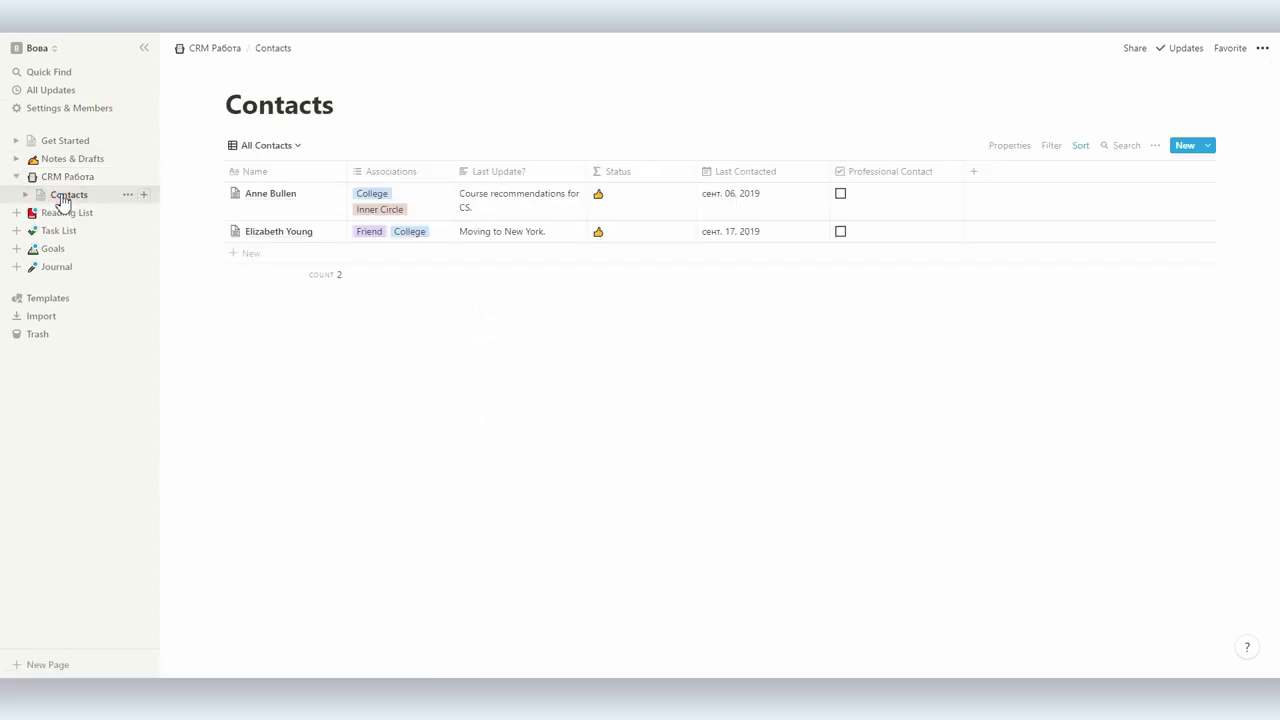
click(841, 194)
Look at the Professional Contacts view of the table and return to the All Contacts view.
click(277, 150)
click(265, 193)
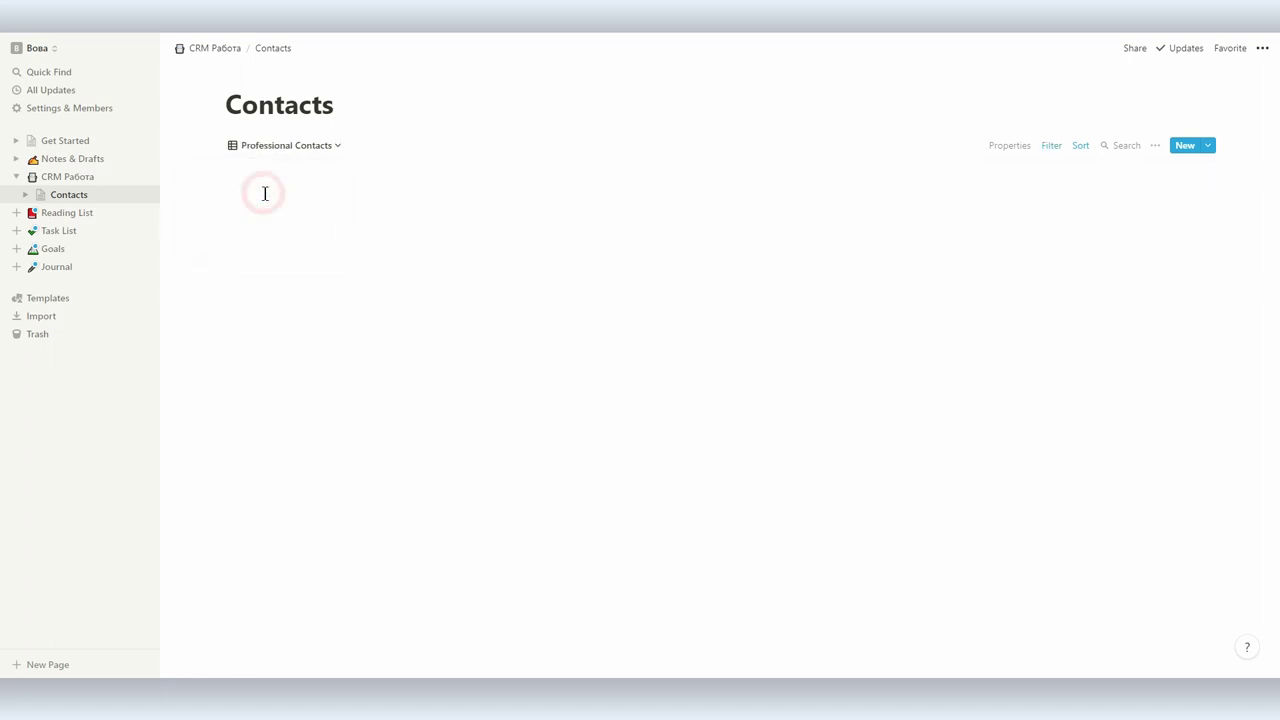
click(289, 148)
click(269, 173)
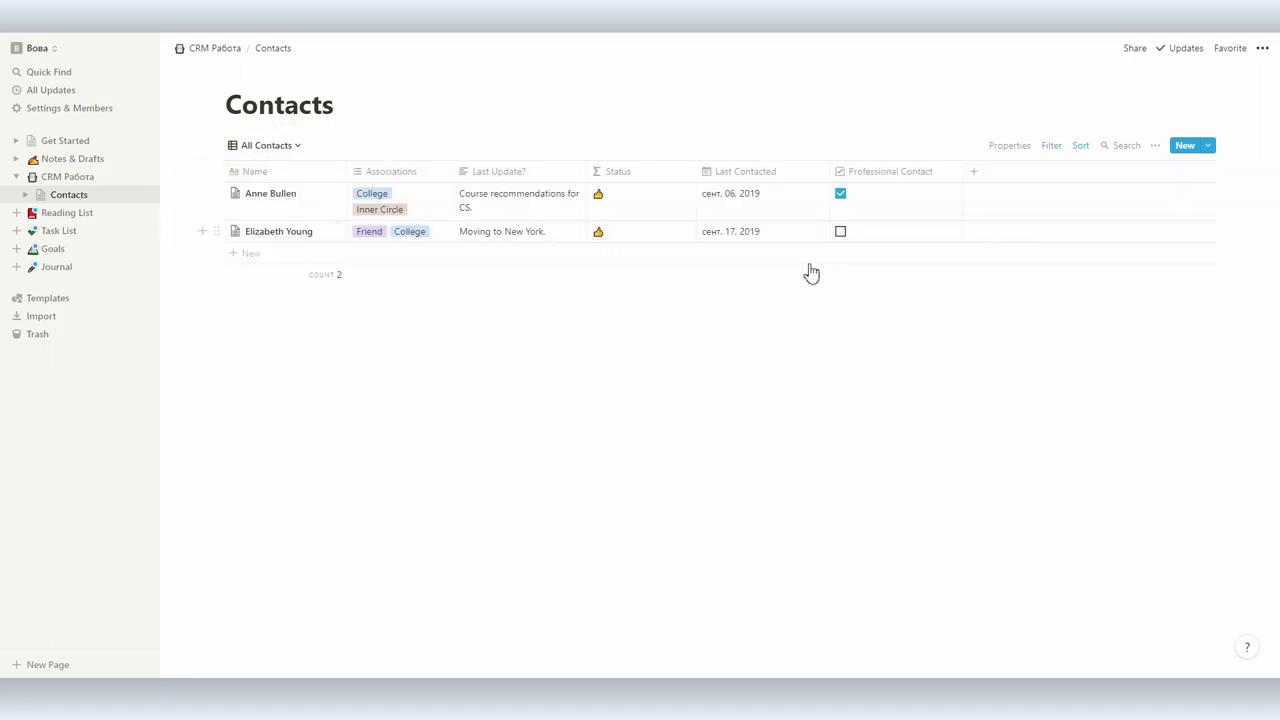
Add a new column to the Contacts table and set its property type to Email.
click(973, 172)
click(1006, 247)
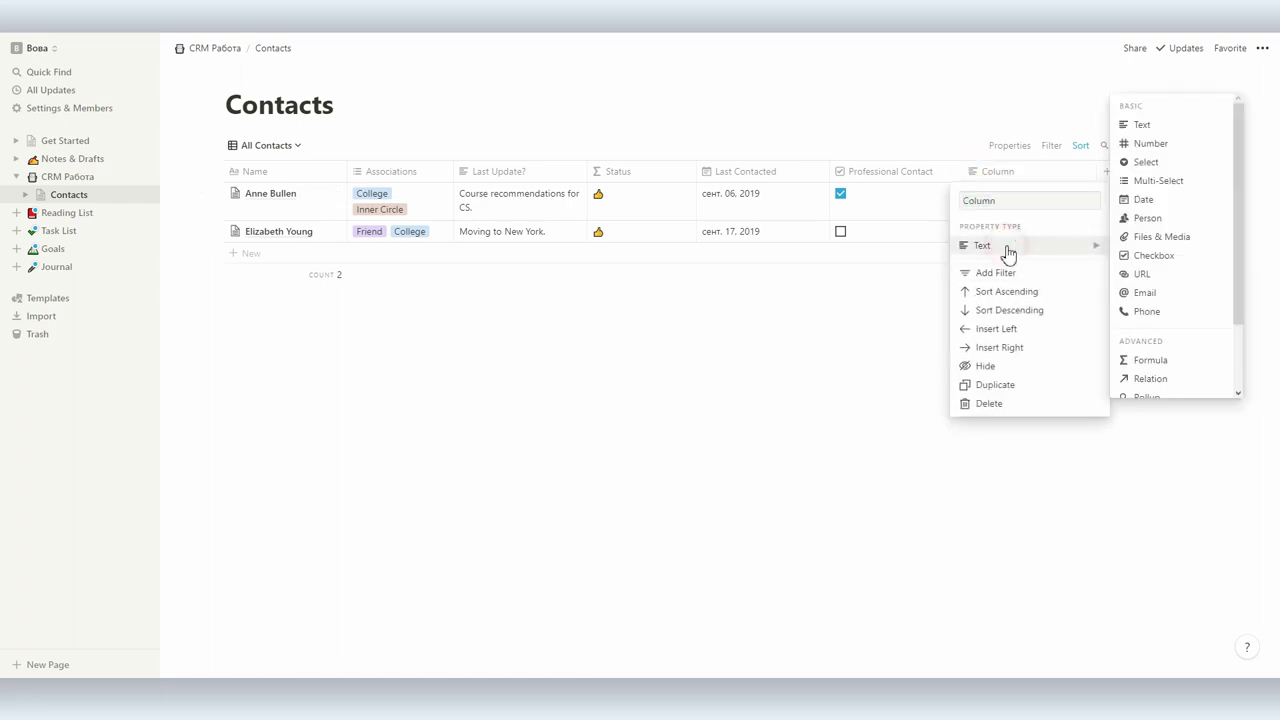
click(1145, 293)
click(994, 205)
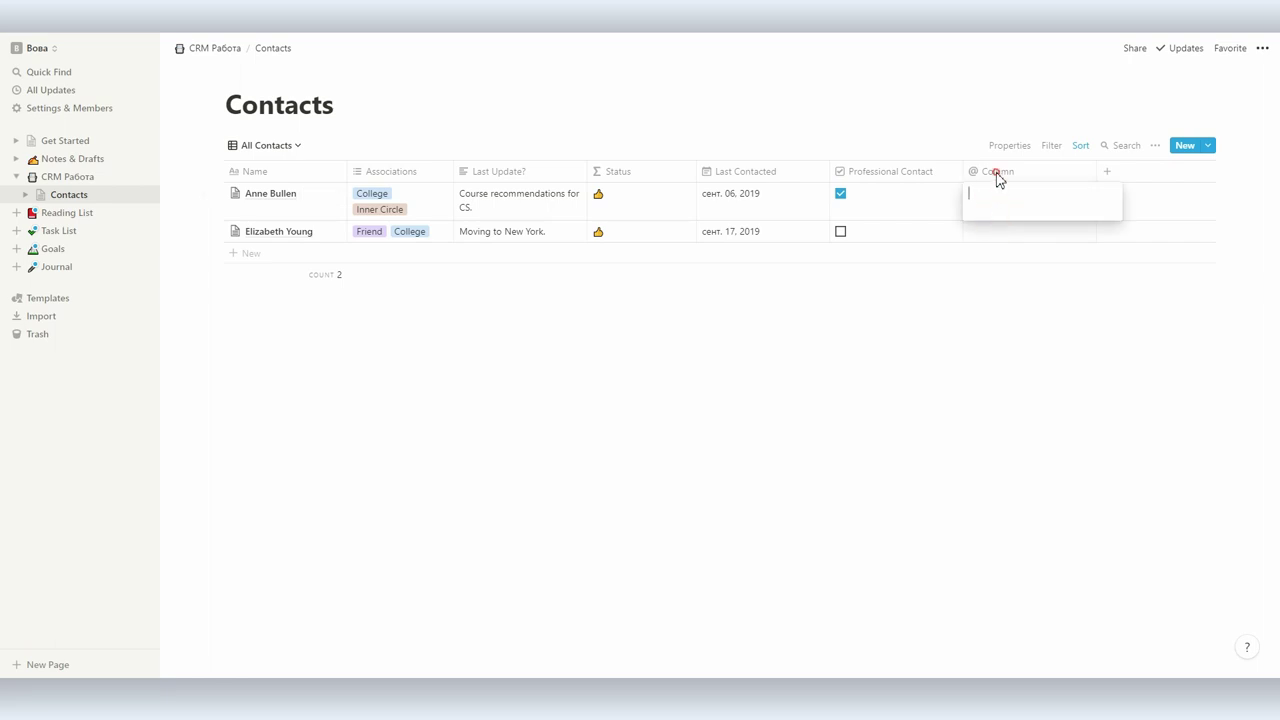
Rename the new email column to "E-mail".
click(997, 180)
text(у-ьфш)
key(Home)
key(Delete)
text(E)
key(Return)
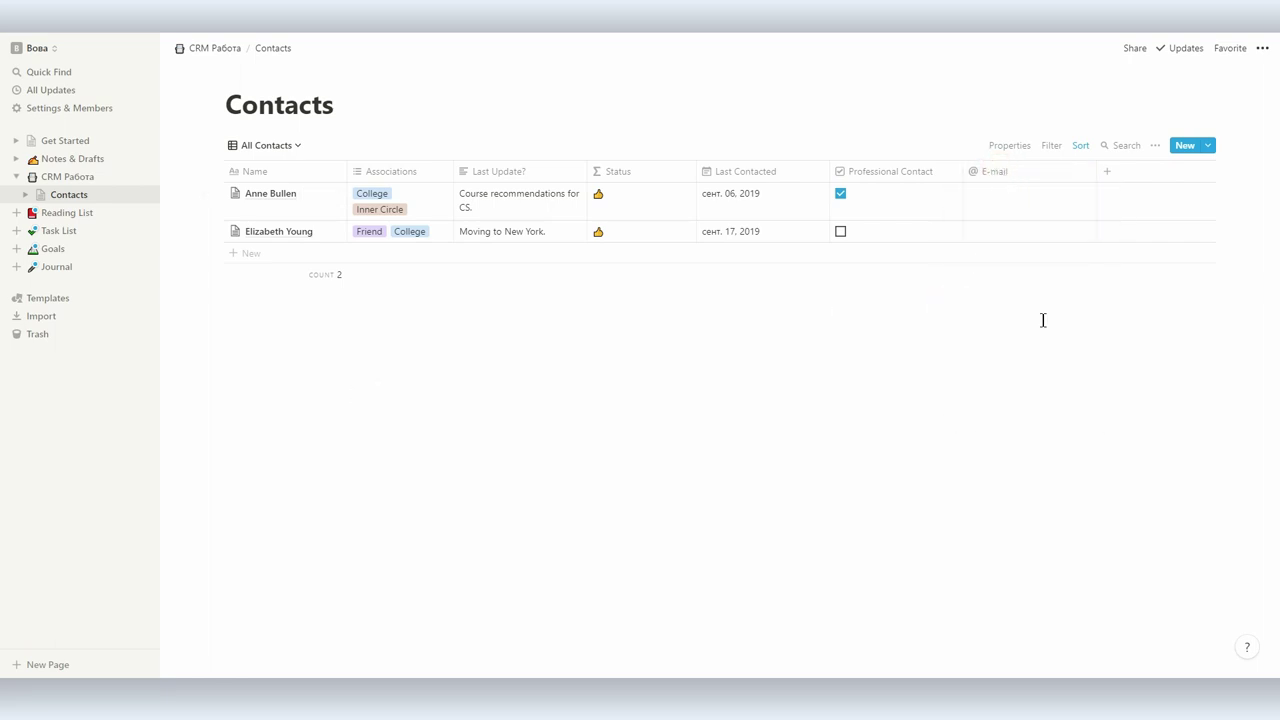
Look at the sortable properties of the Contacts table and remove its ascending sort by Name.
click(1081, 147)
click(1040, 175)
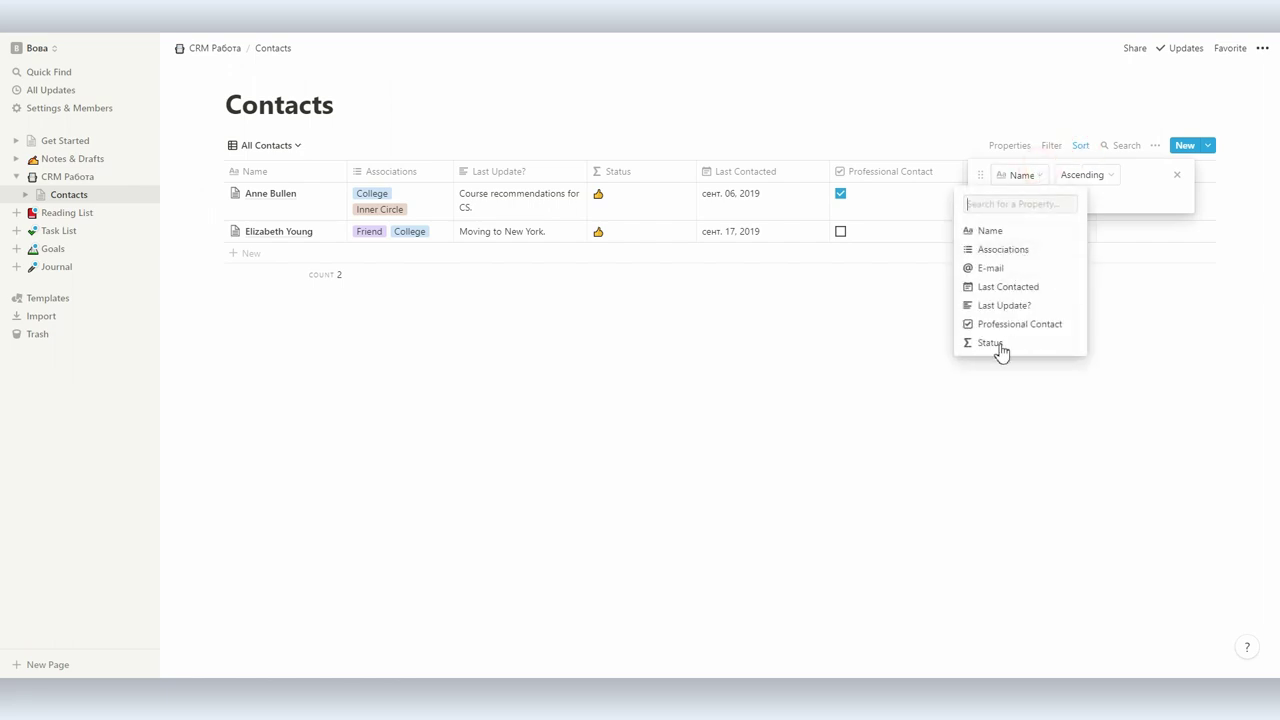
click(1116, 230)
click(1177, 175)
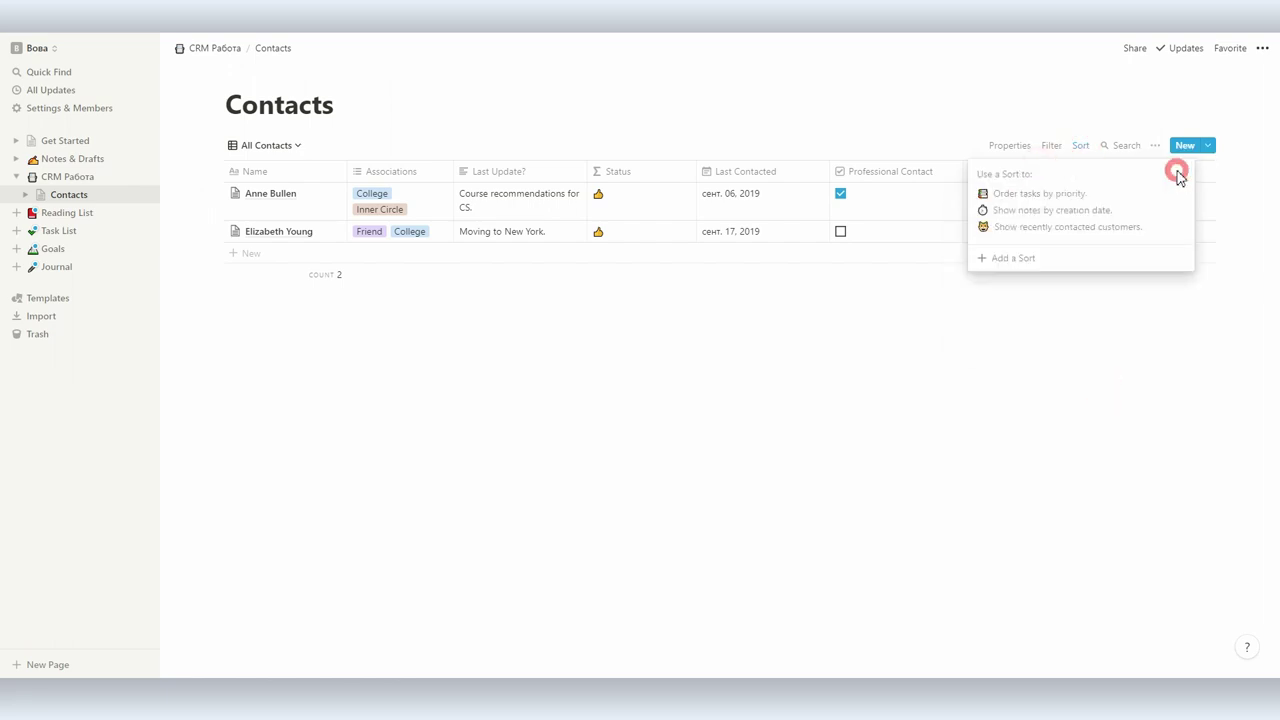
click(1268, 338)
Add a new page from the Course Schedule template in the Education category.
click(54, 298)
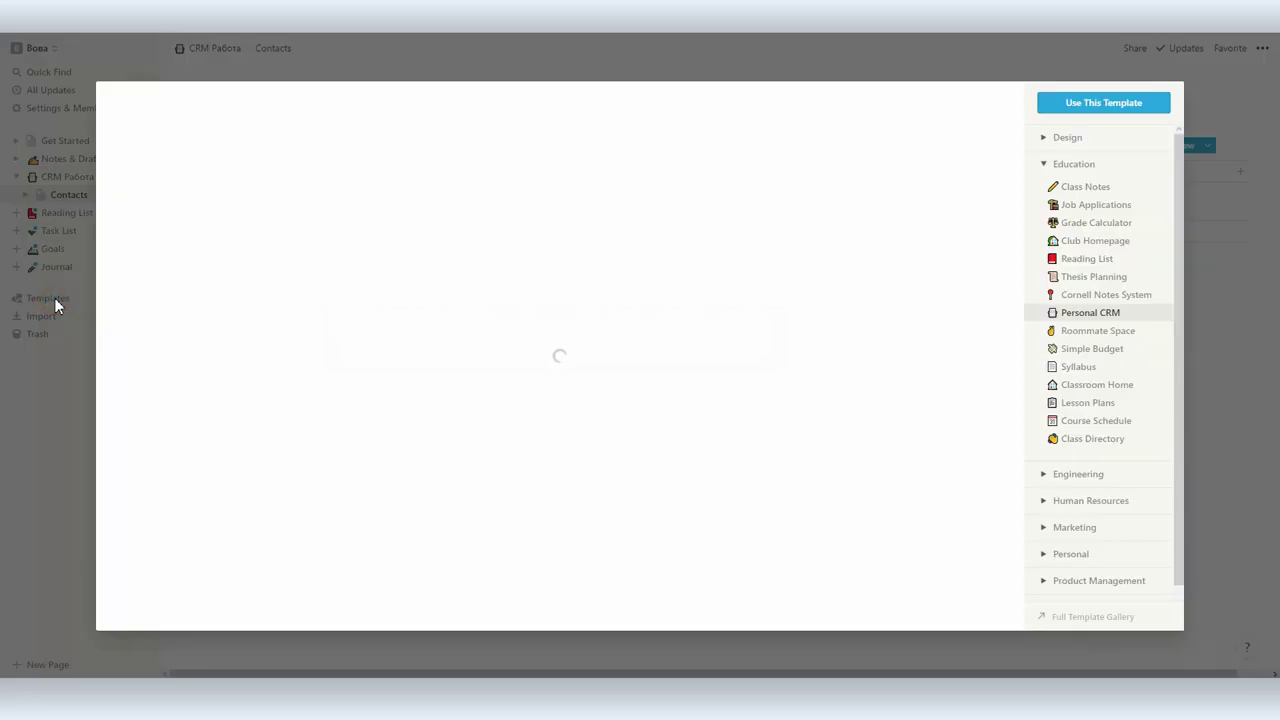
click(1080, 421)
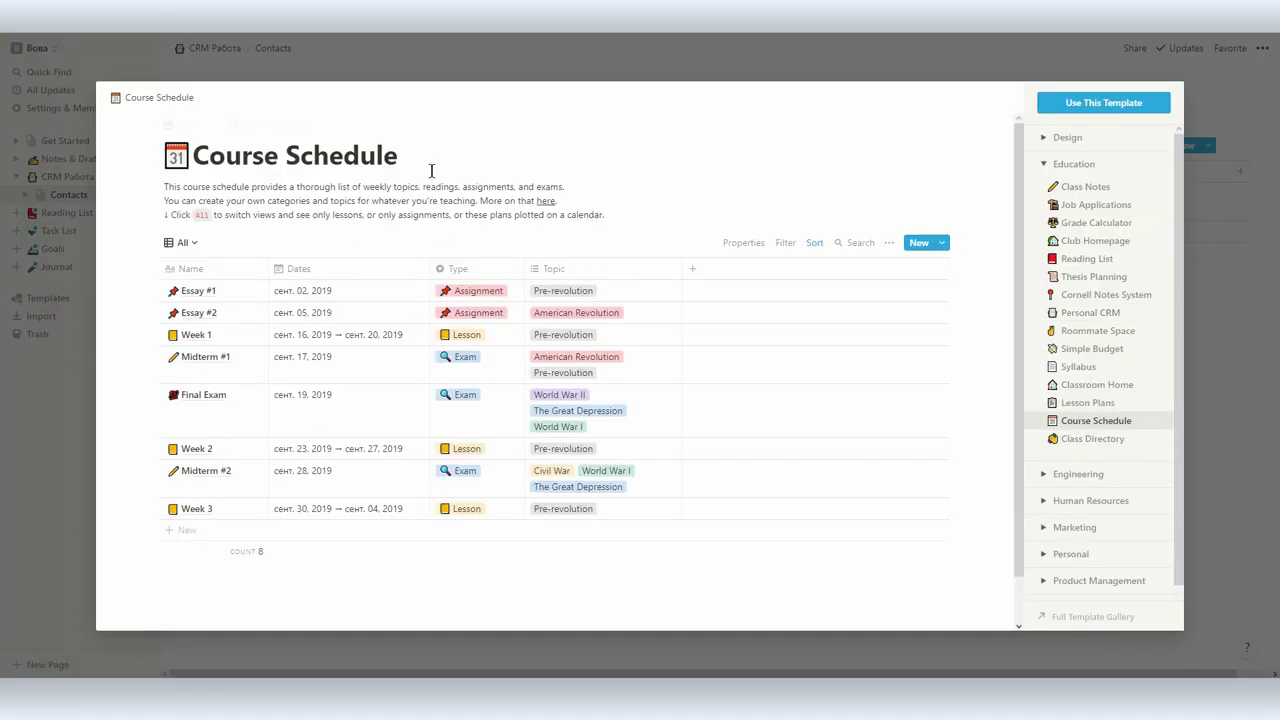
click(1126, 105)
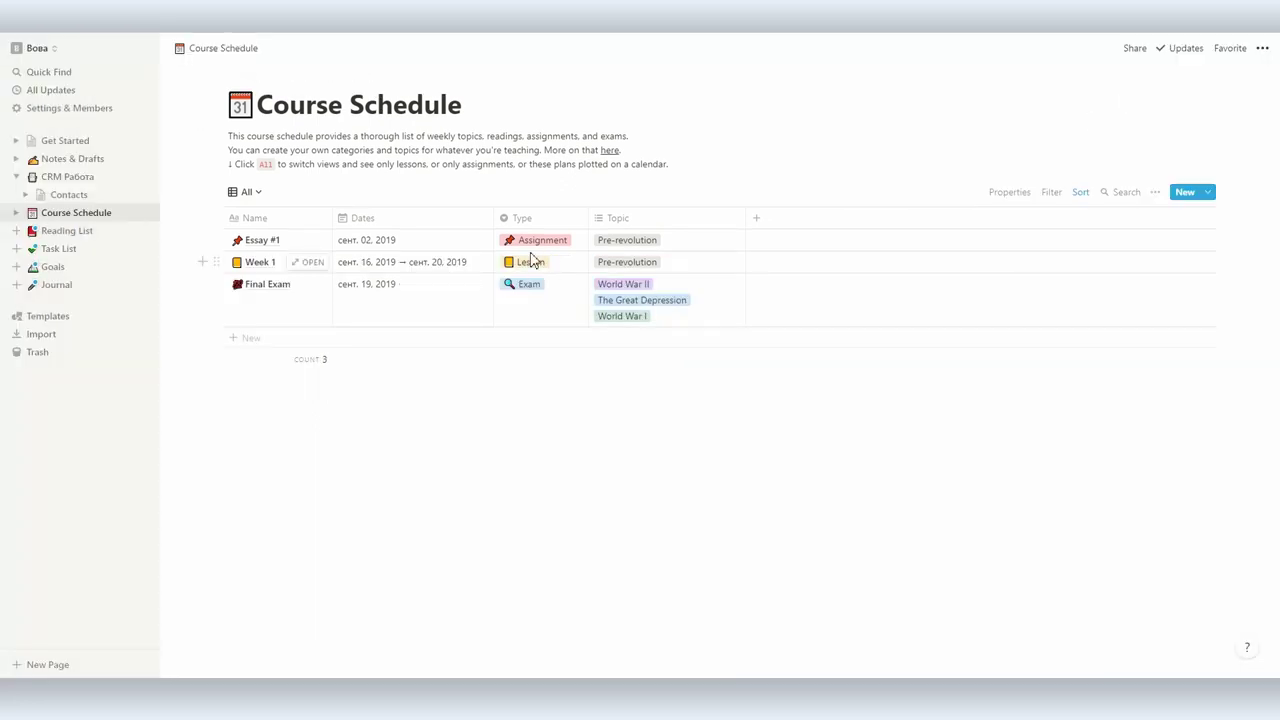
Look at the Lessons view of the course schedule and return to the All view.
click(250, 192)
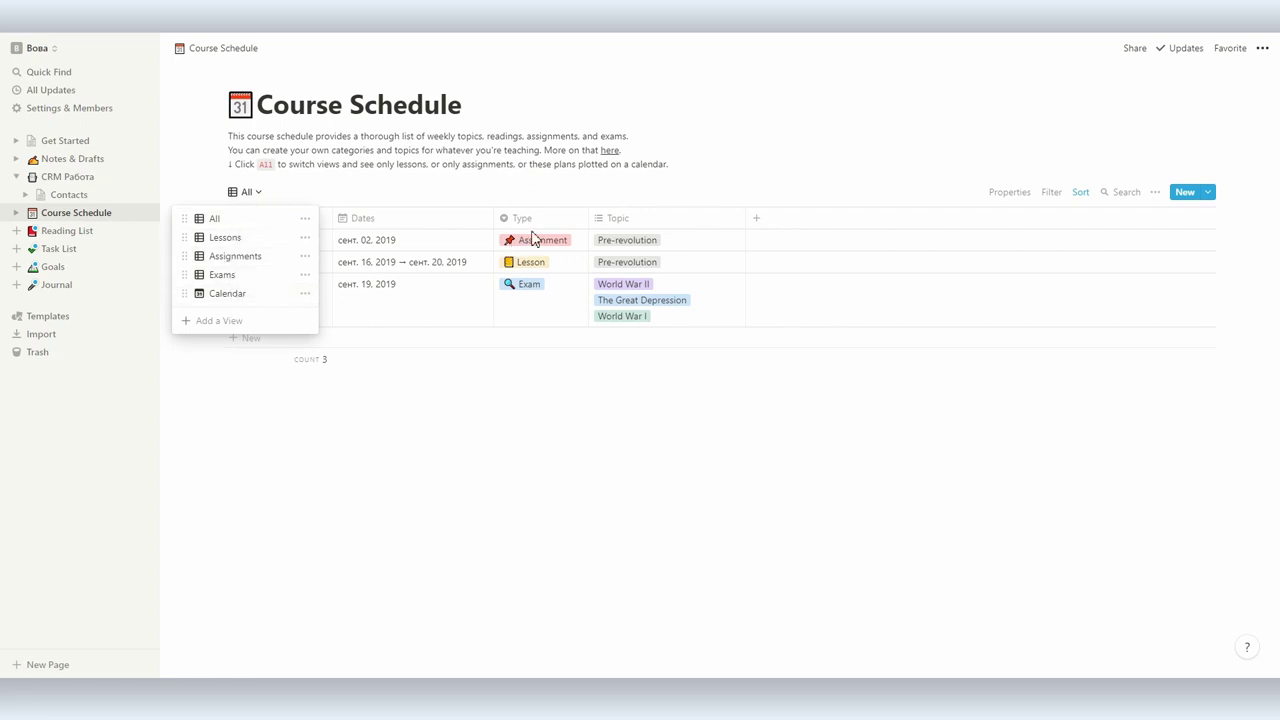
click(228, 238)
click(271, 192)
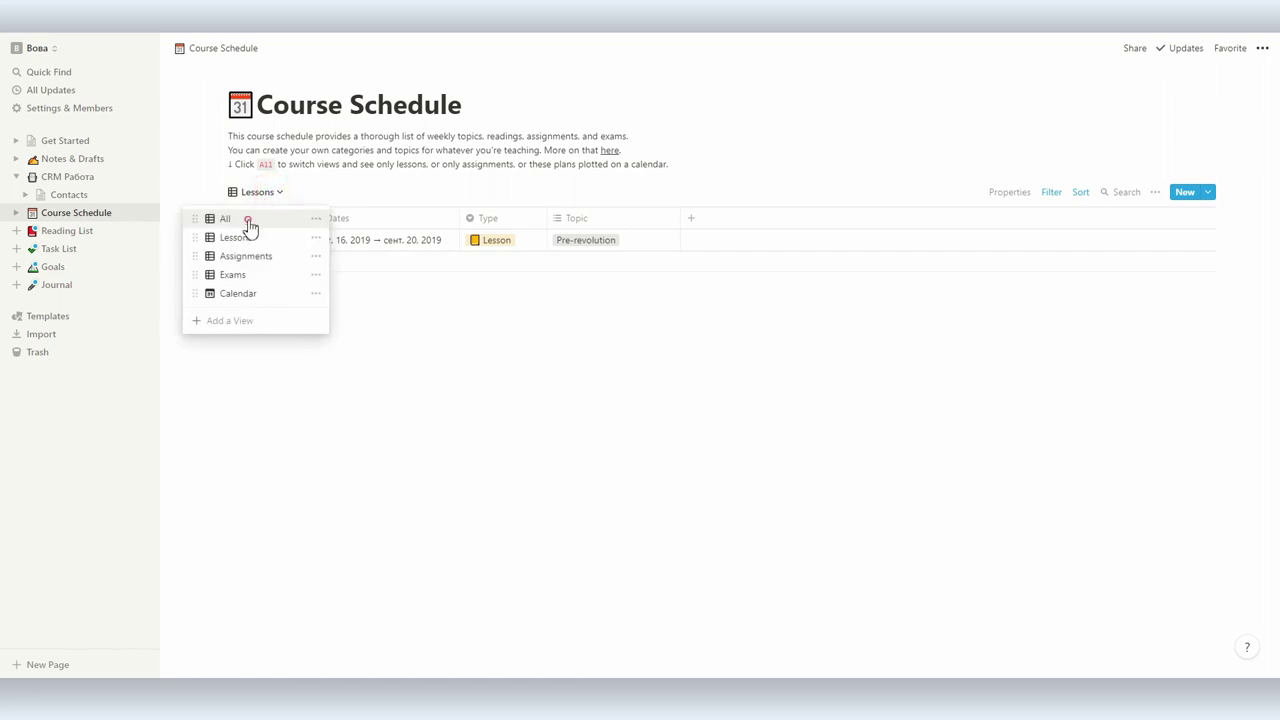
click(249, 218)
Switch the course schedule to the Calendar view and look through its dates.
click(248, 192)
click(249, 293)
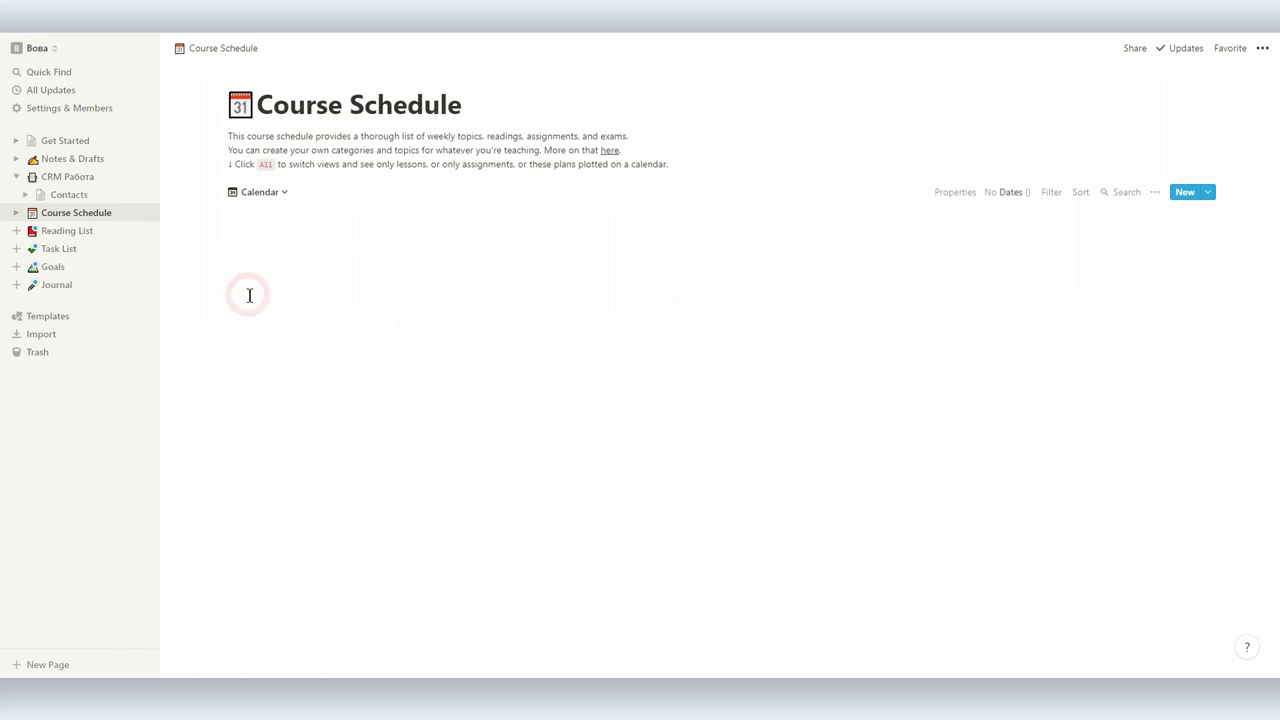
scroll(636, 356, down, 5)
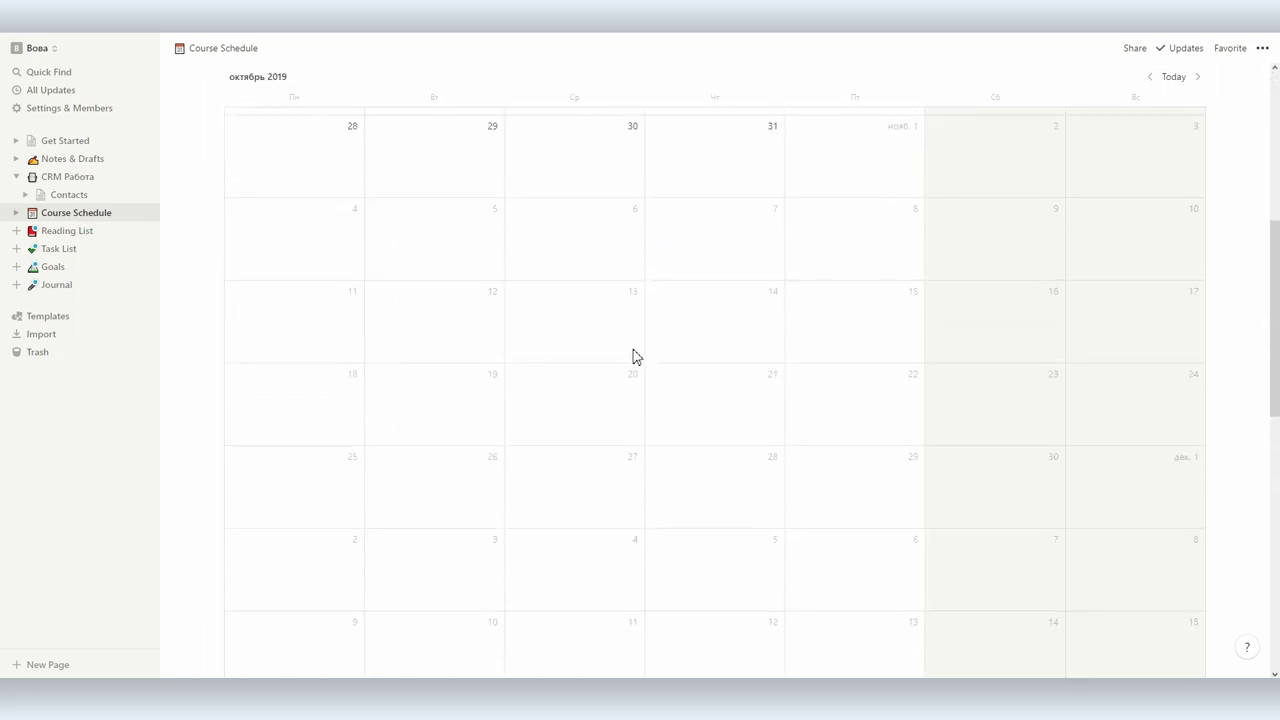
scroll(634, 354, up, 5)
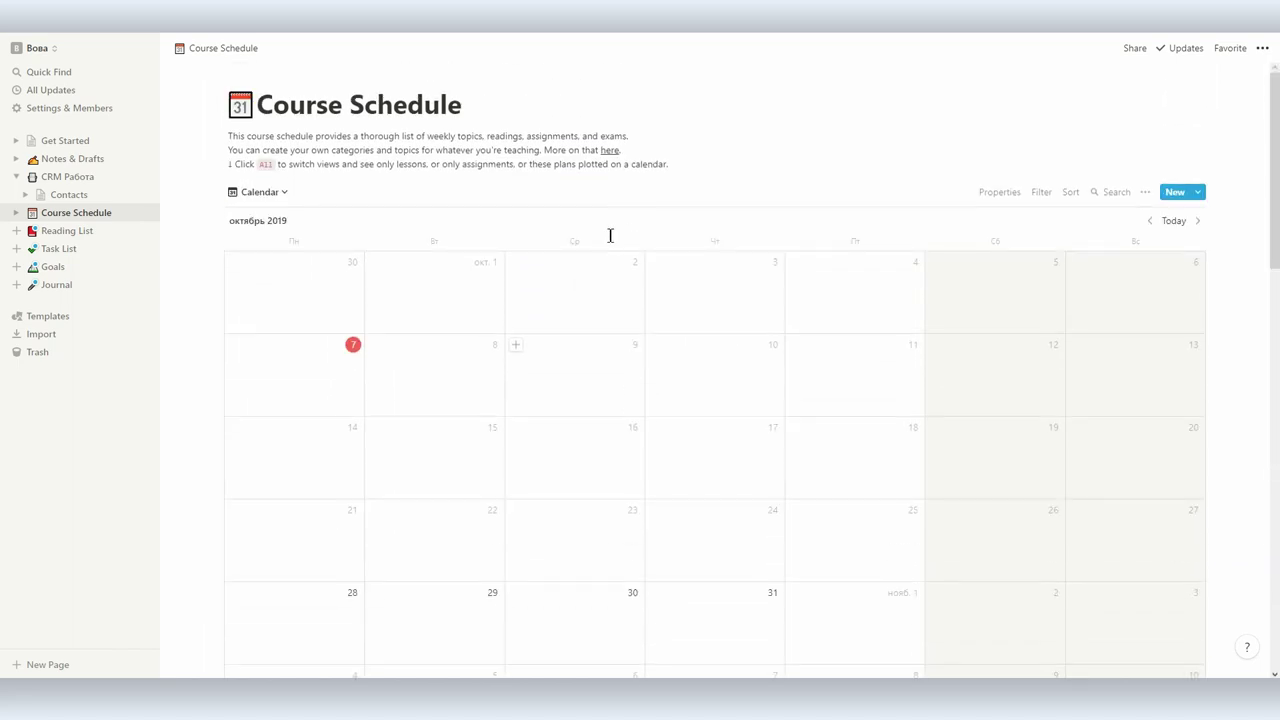
Rename the Course Schedule page to "Календарь по работе".
click(229, 48)
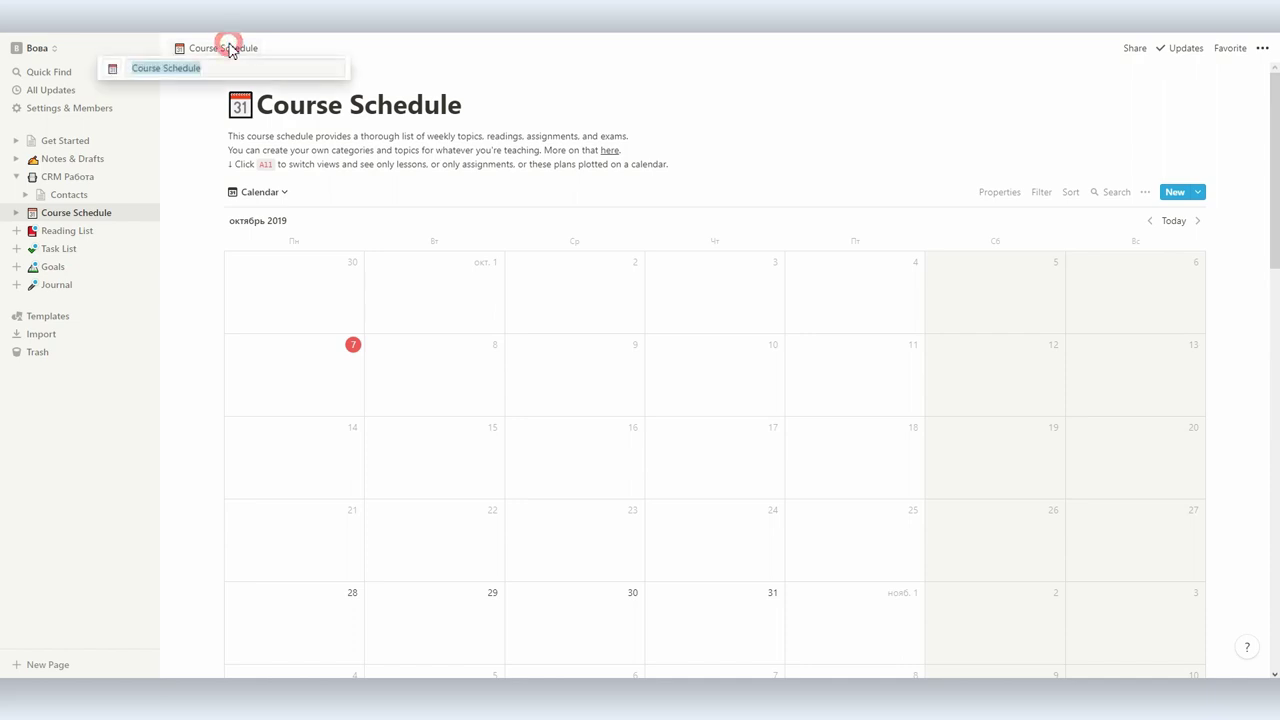
text(Rfktylfаро)
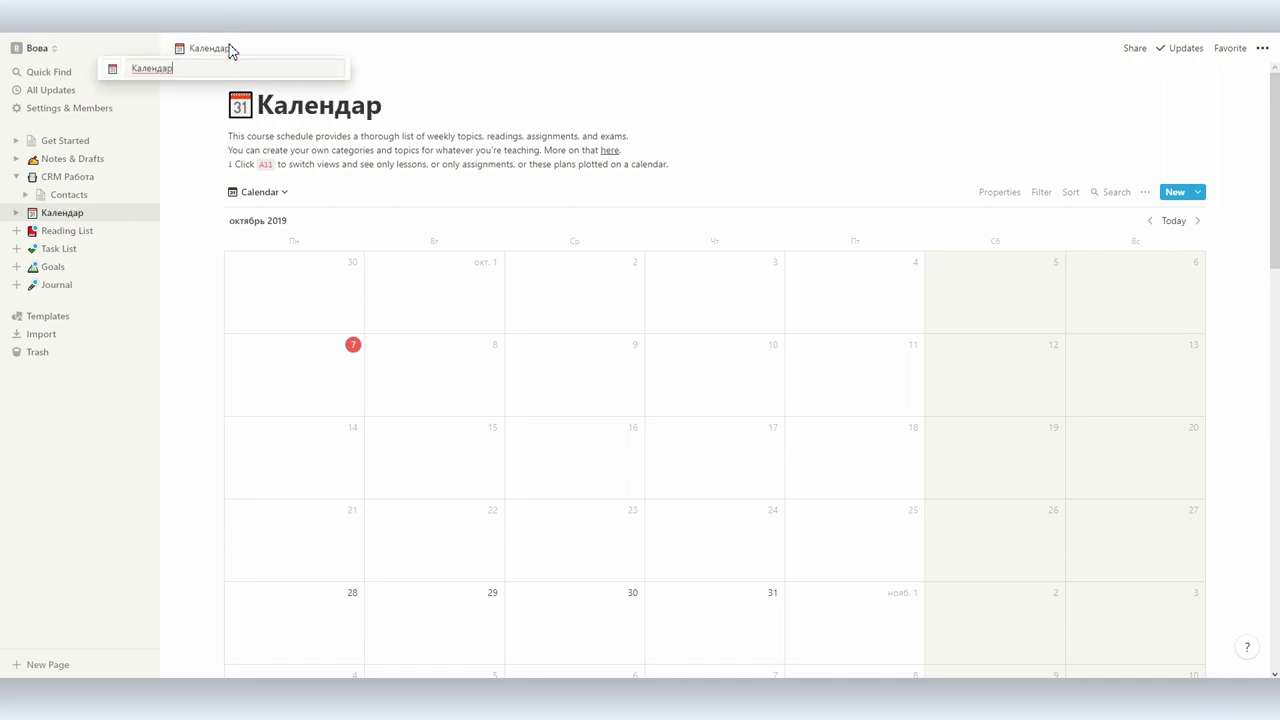
text(ь по работе)
key(Return)
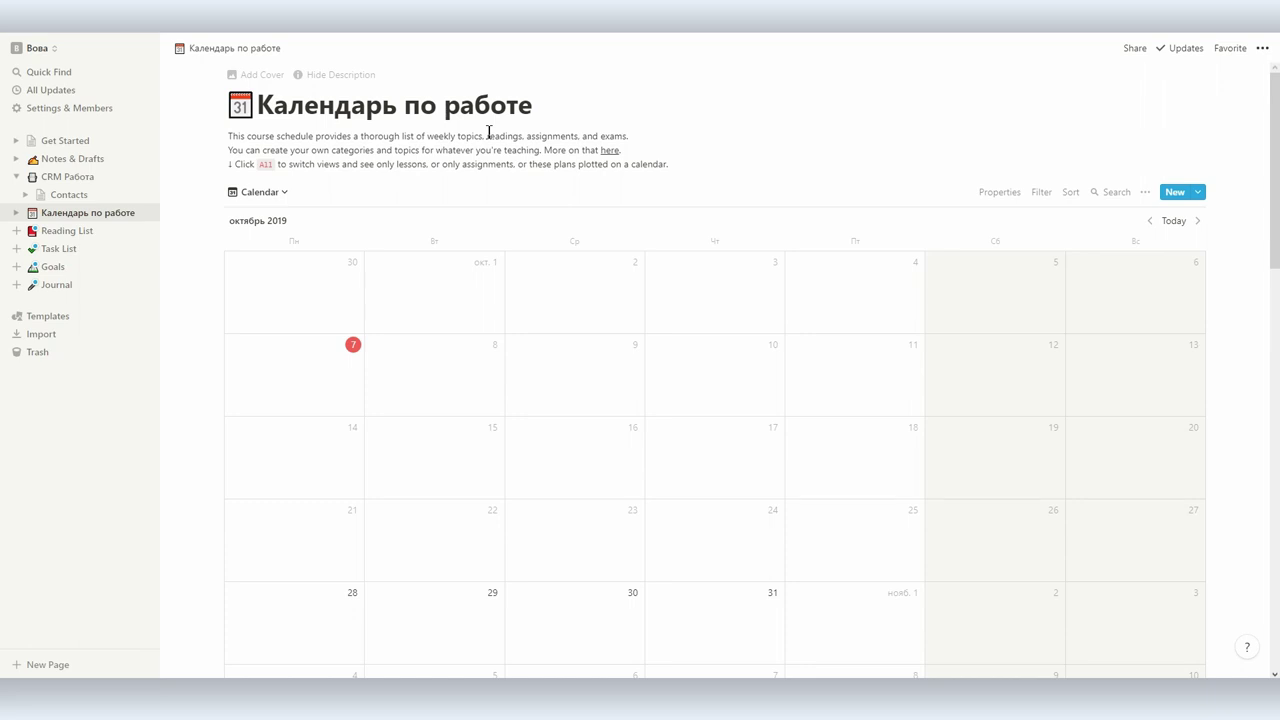
Share the "Календарь по работе" page by inviting a person by e-mail address with Full Access.
click(1138, 48)
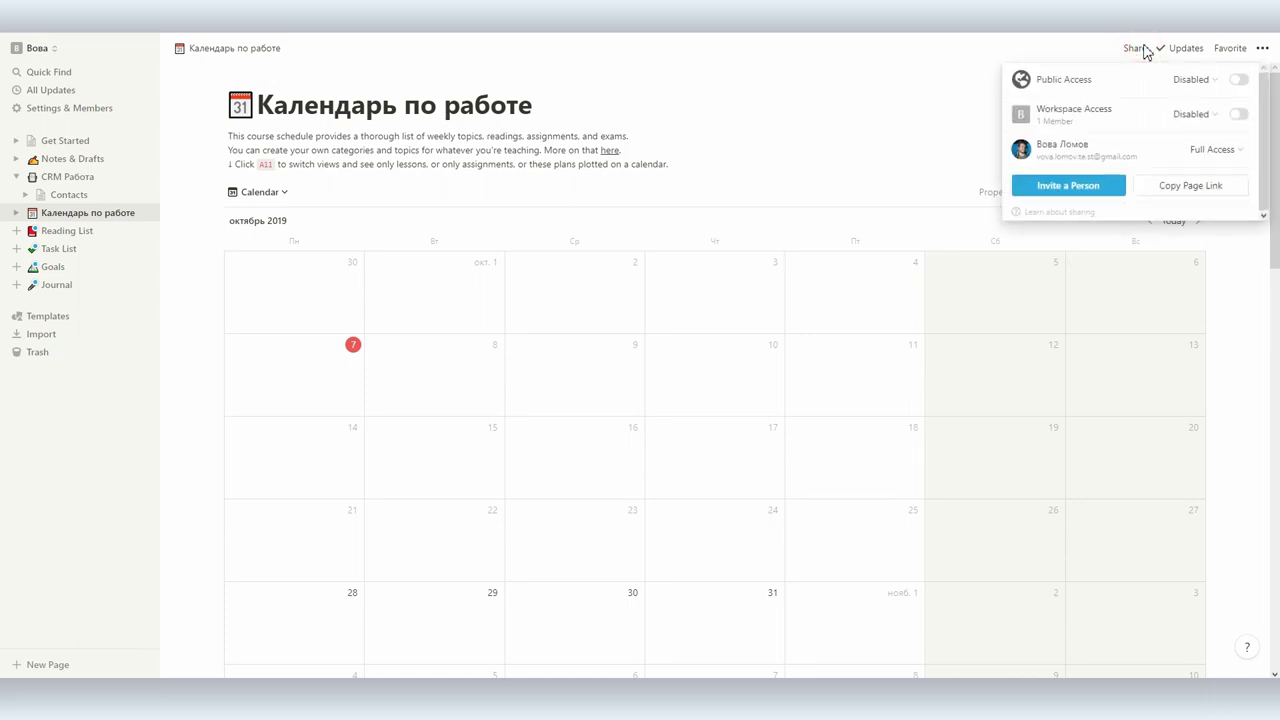
click(1060, 186)
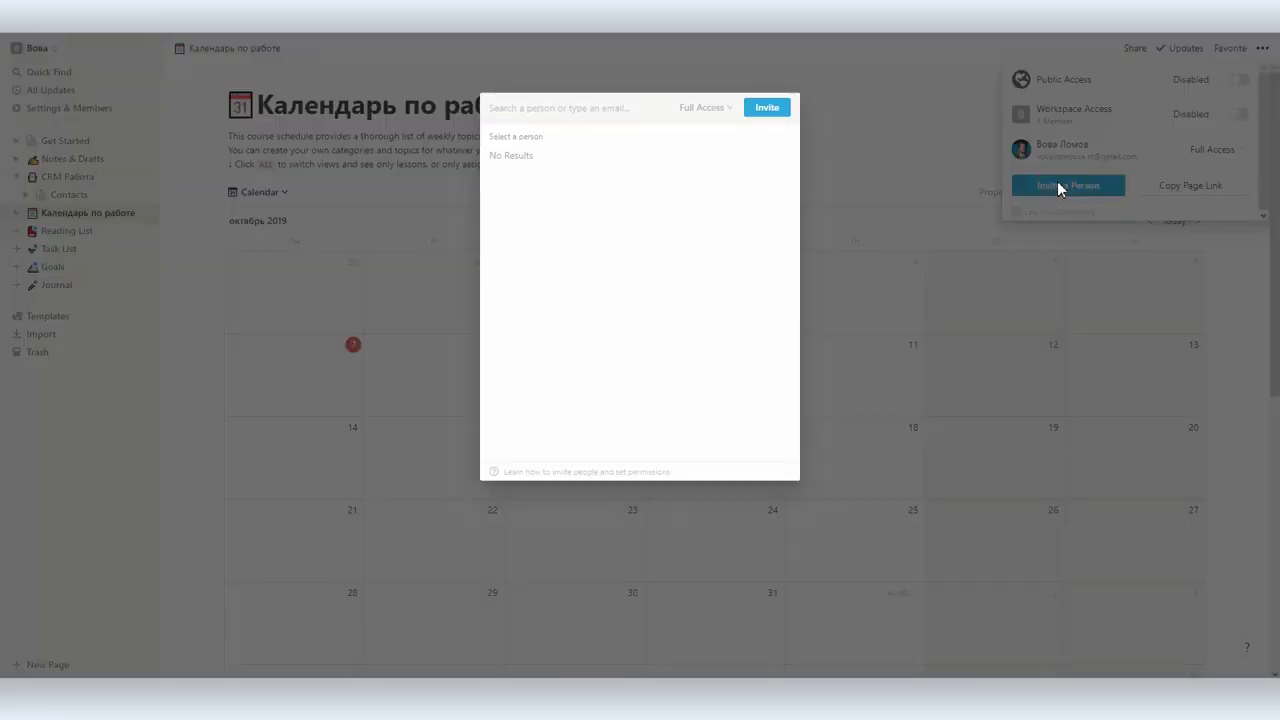
text(пвуе)
text(com)
click(566, 162)
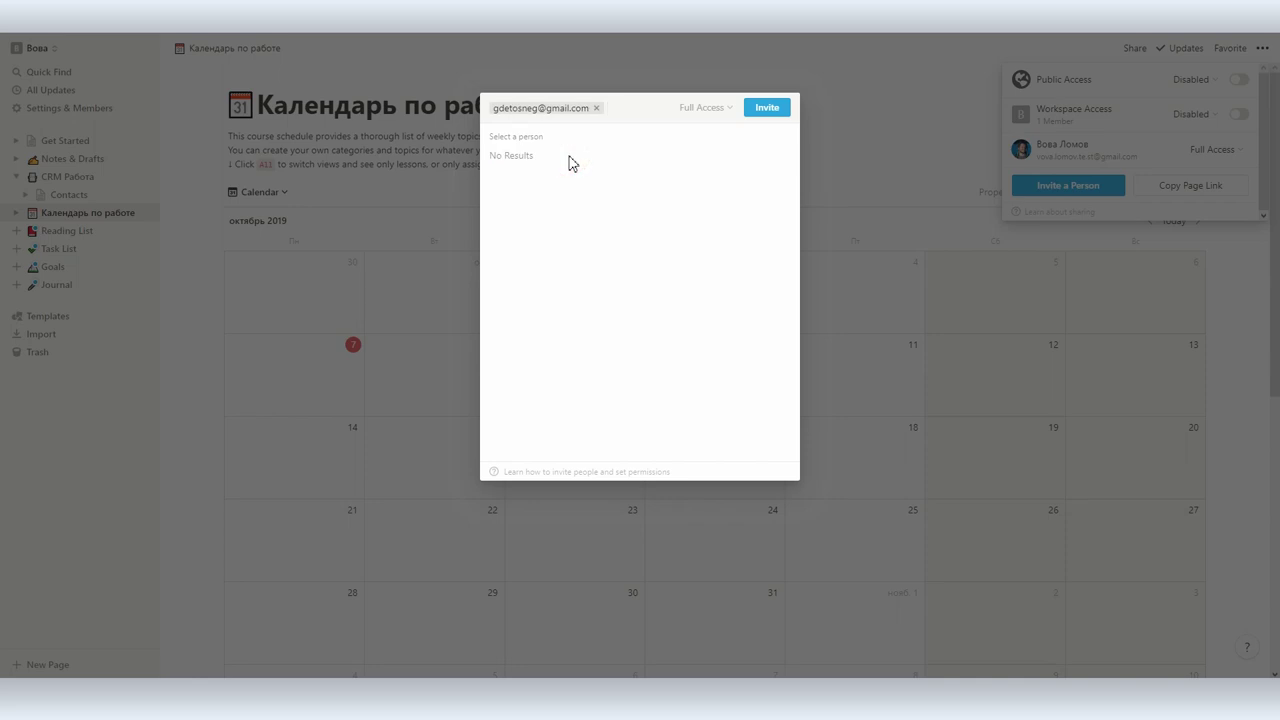
click(764, 109)
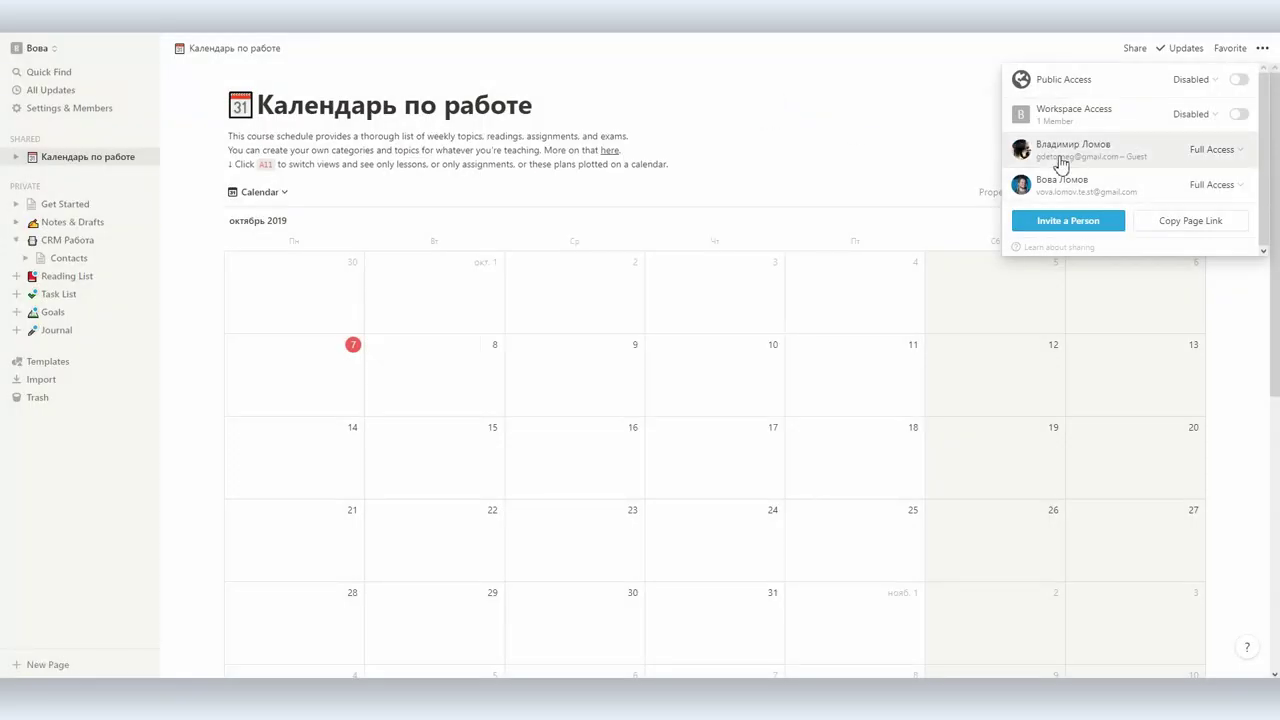
Review the permission levels available for the invited guest and keep Full Access.
click(1235, 155)
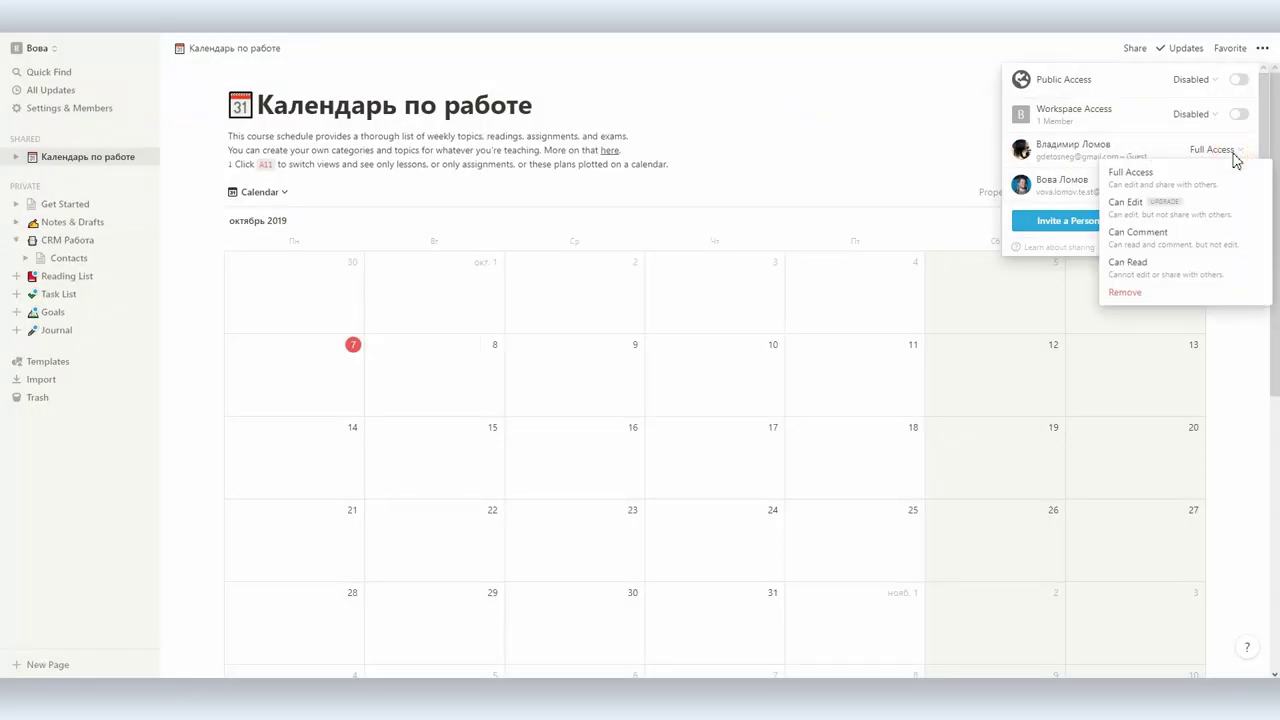
click(1140, 236)
click(1160, 177)
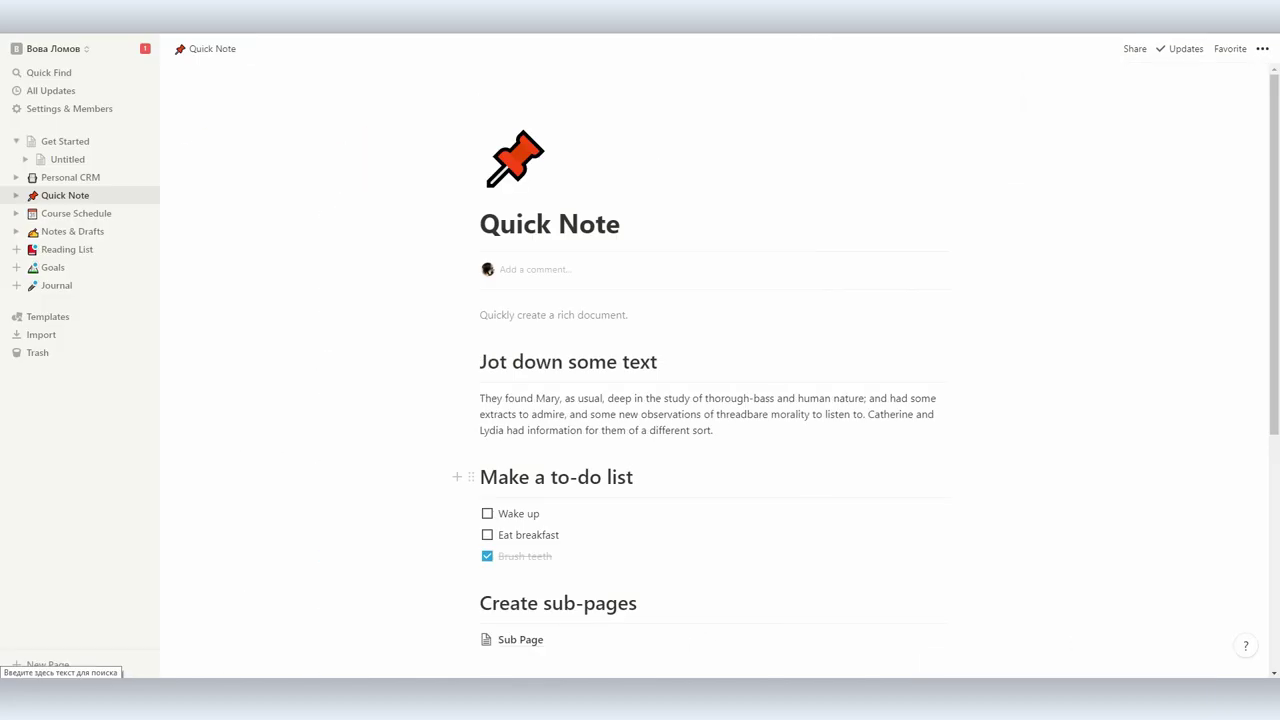
From the guest's account, switch to the workspace with the shared calendar and open the Essay #1 entry.
click(63, 50)
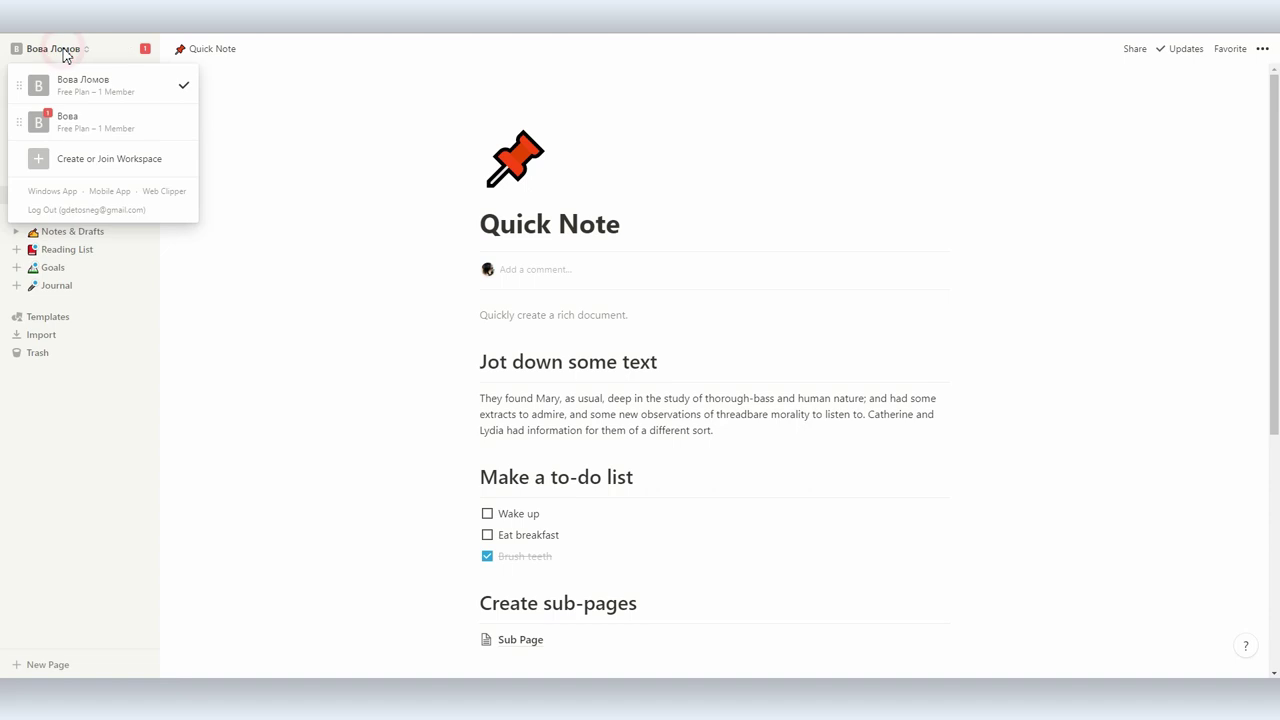
click(76, 124)
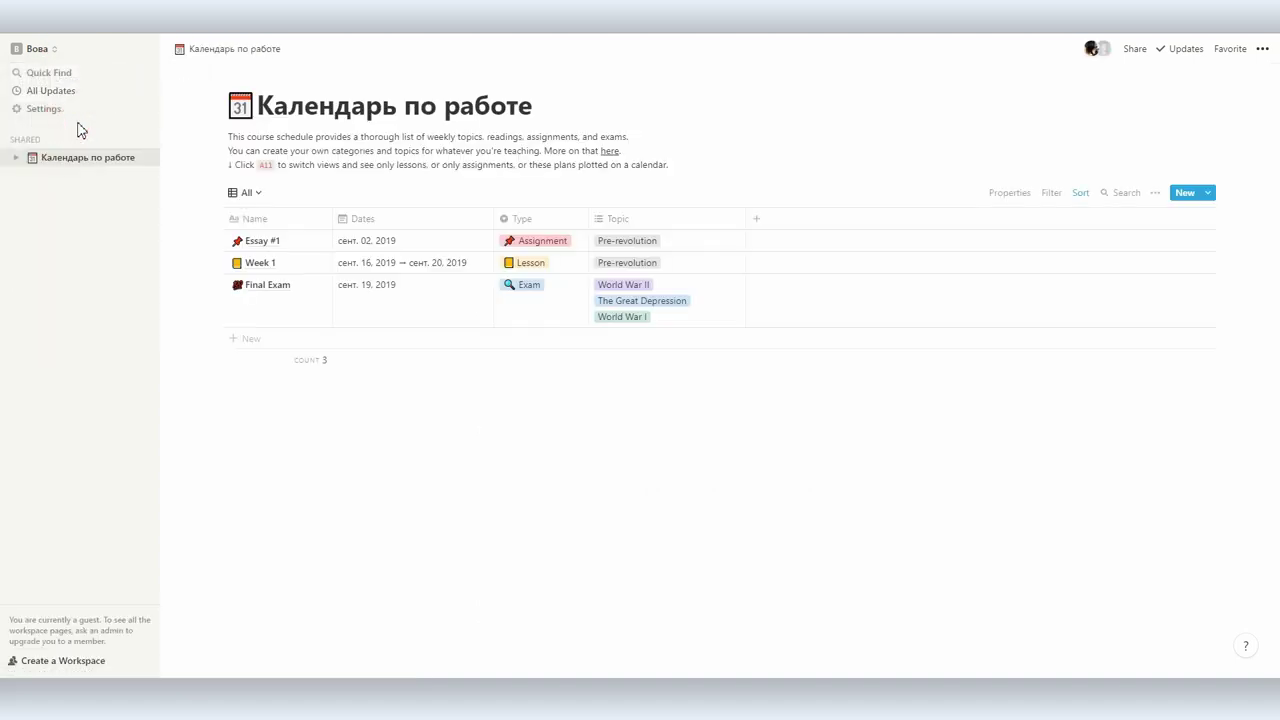
click(309, 242)
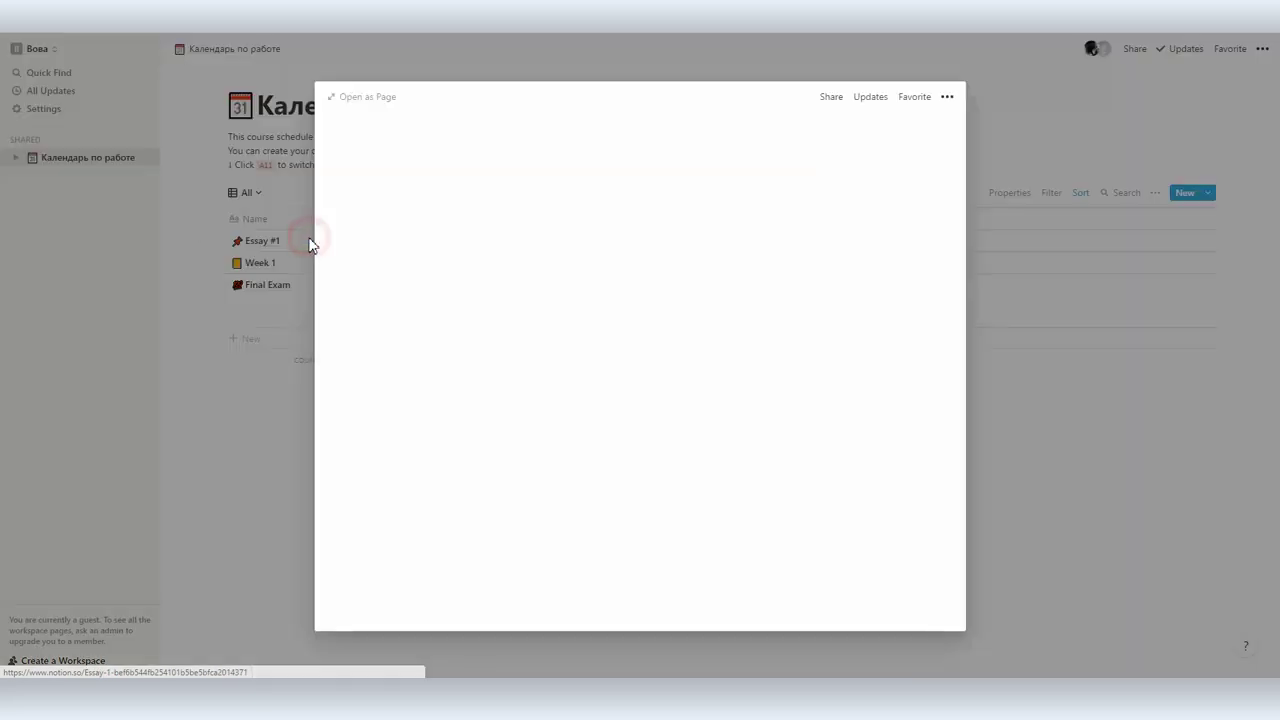
scroll(540, 345, down, 1)
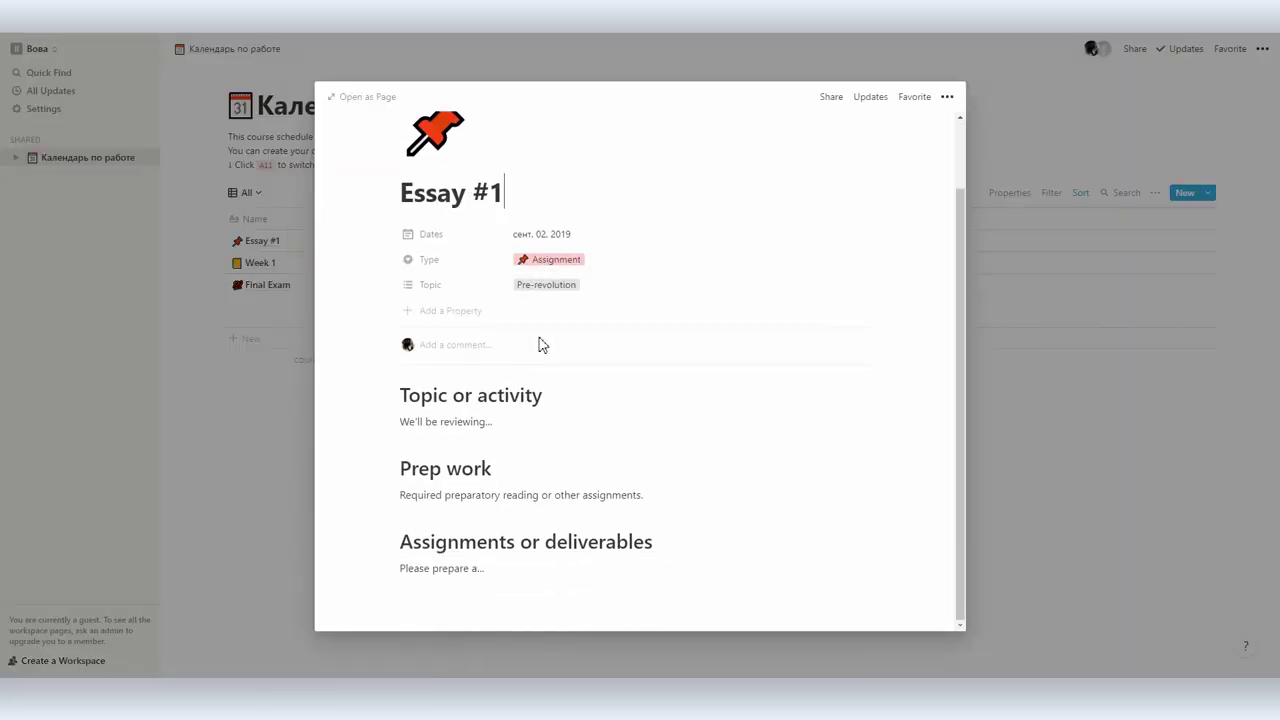
Comment "Что Вы имеете в виду?" on the "Topic or activity" heading of Essay #1 and close the entry.
right_click(487, 400)
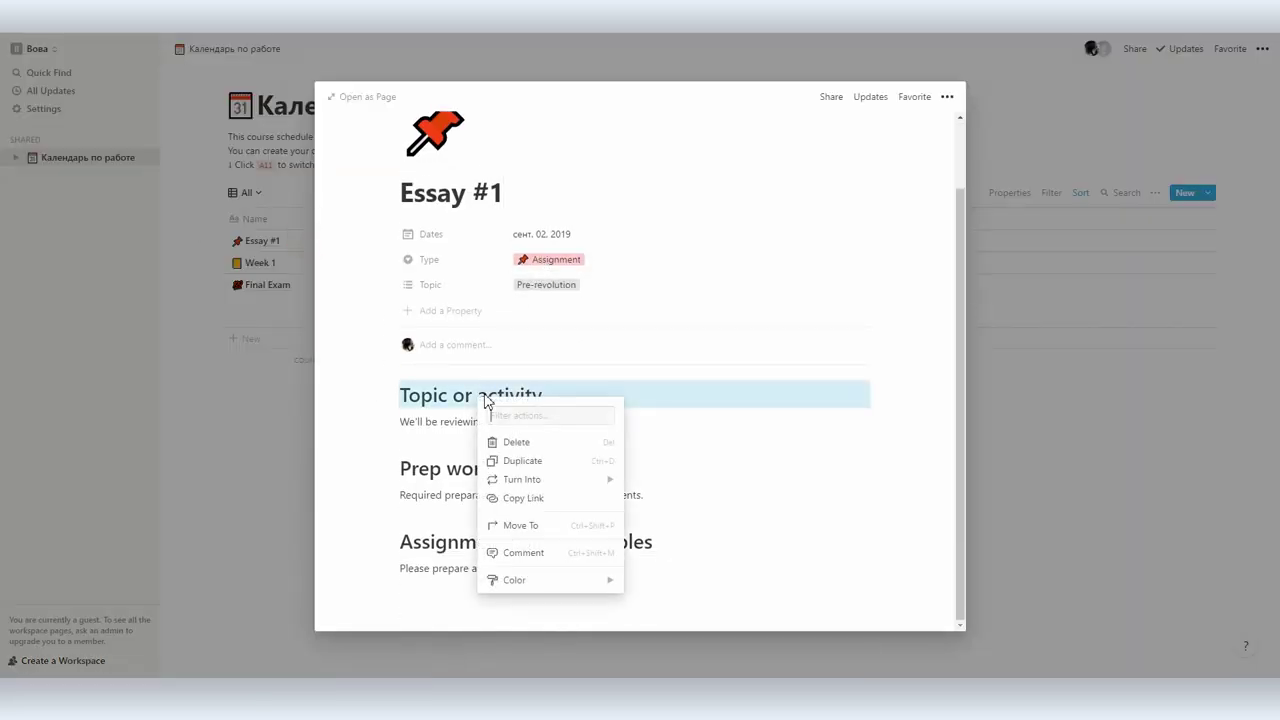
click(530, 559)
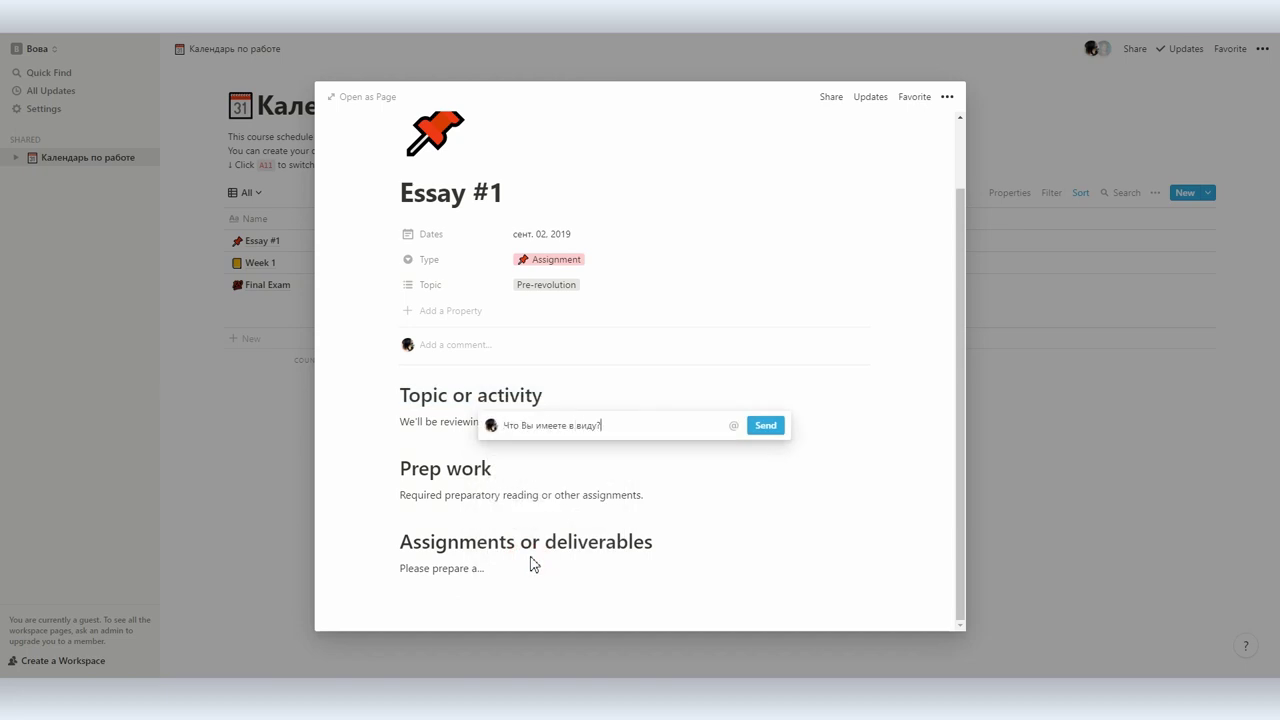
key(Return)
click(1130, 443)
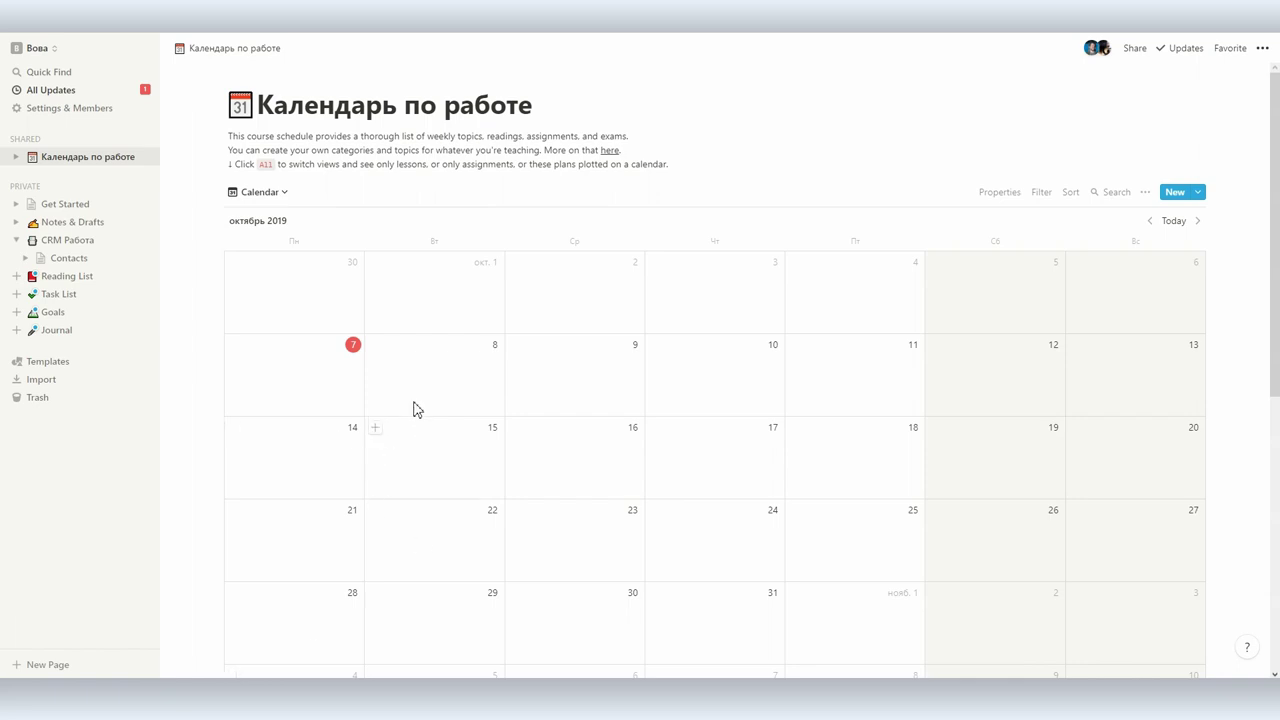
Check the workspace's update feed in the owner's account for the guest's new comment.
click(42, 91)
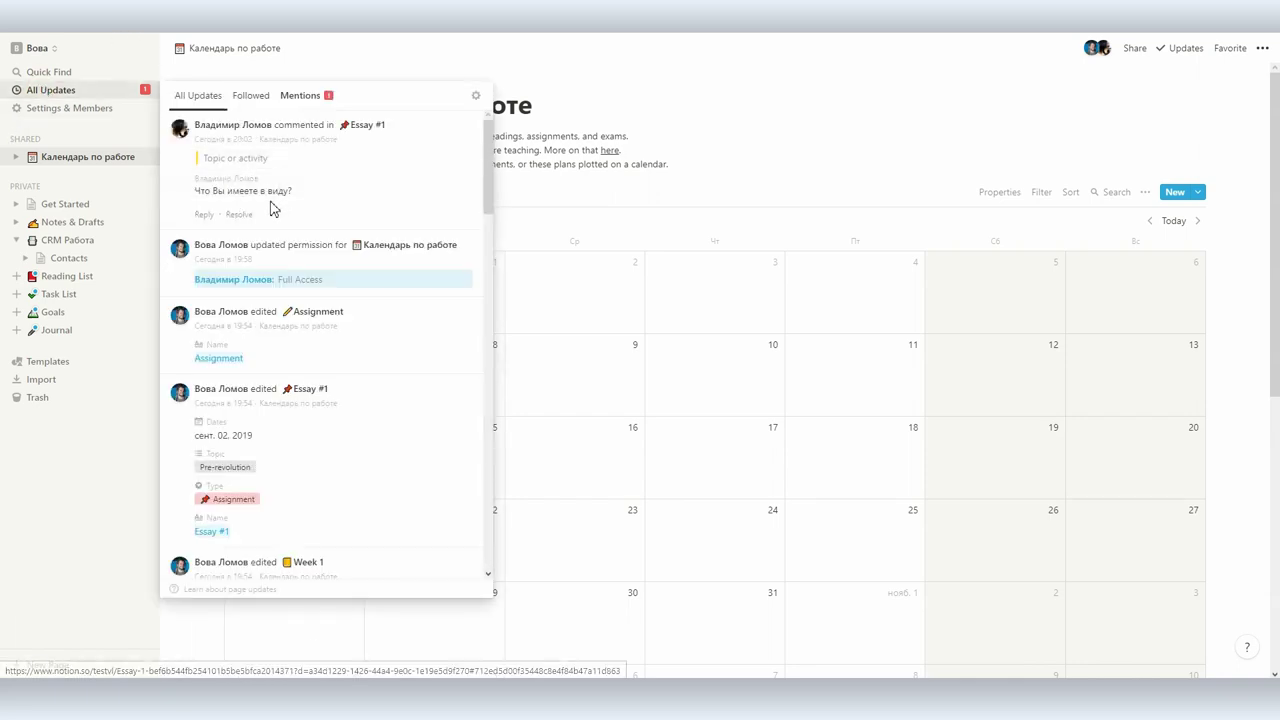
click(710, 107)
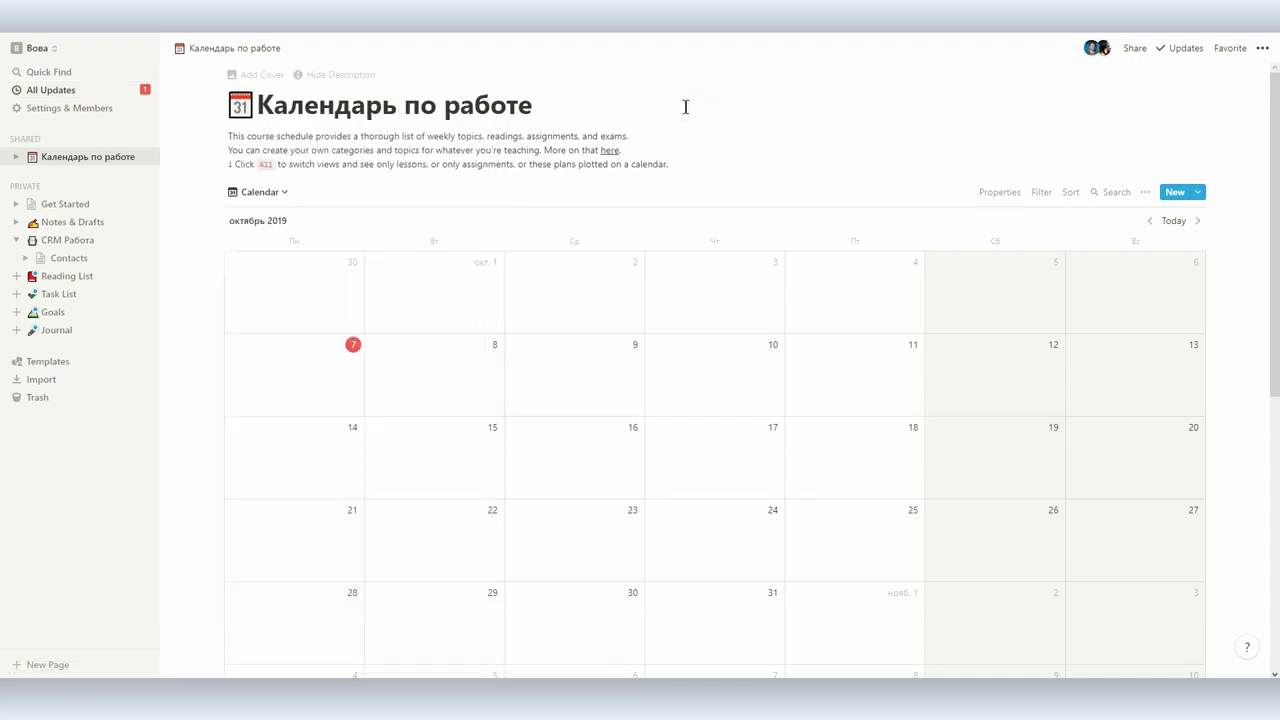
Switch "Календарь по работе" to the All view and open the Essay #1 entry.
click(266, 195)
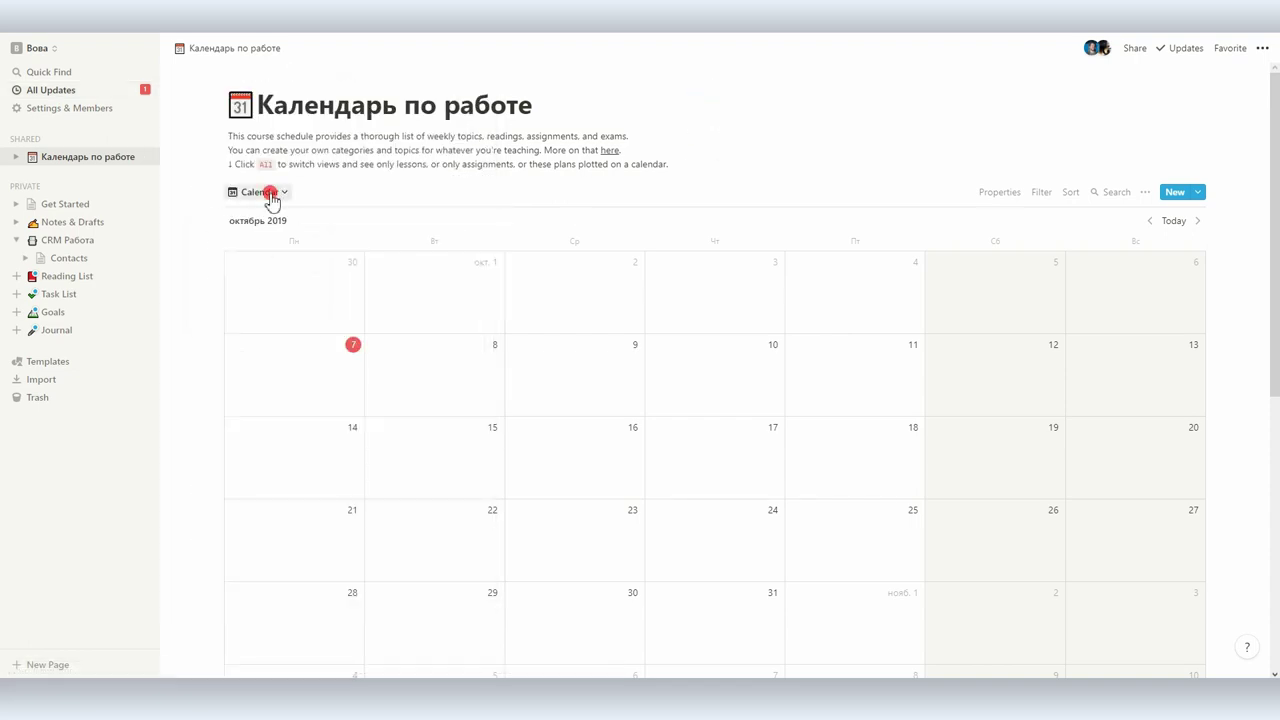
click(234, 221)
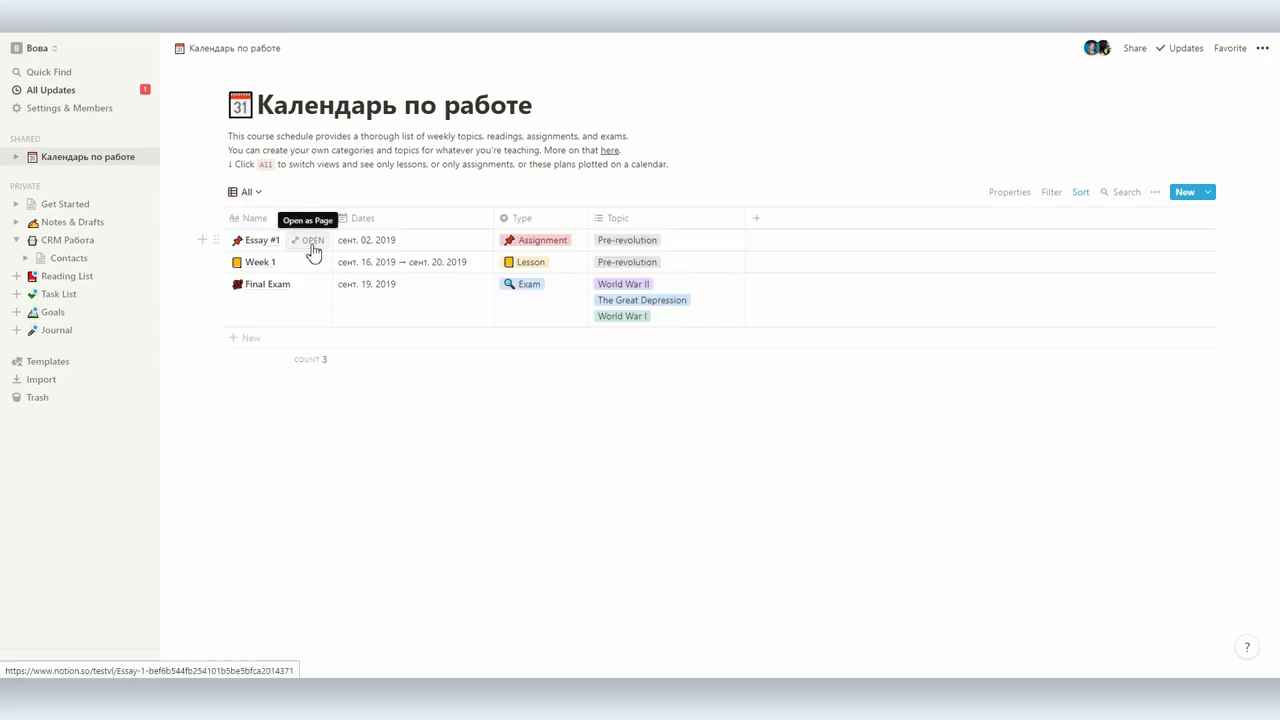
click(312, 241)
scroll(670, 360, down, 2)
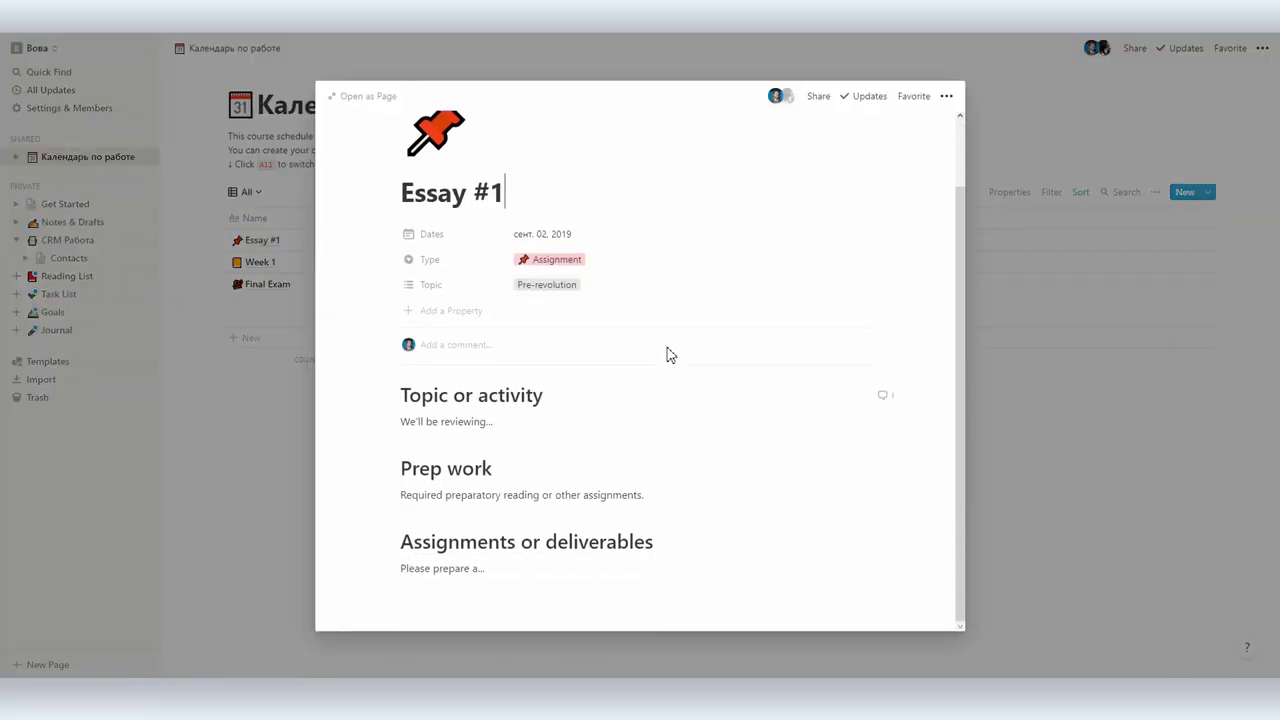
Reply "Все!" to the comment on the "Topic or activity" heading and close the Essay #1 entry.
click(884, 400)
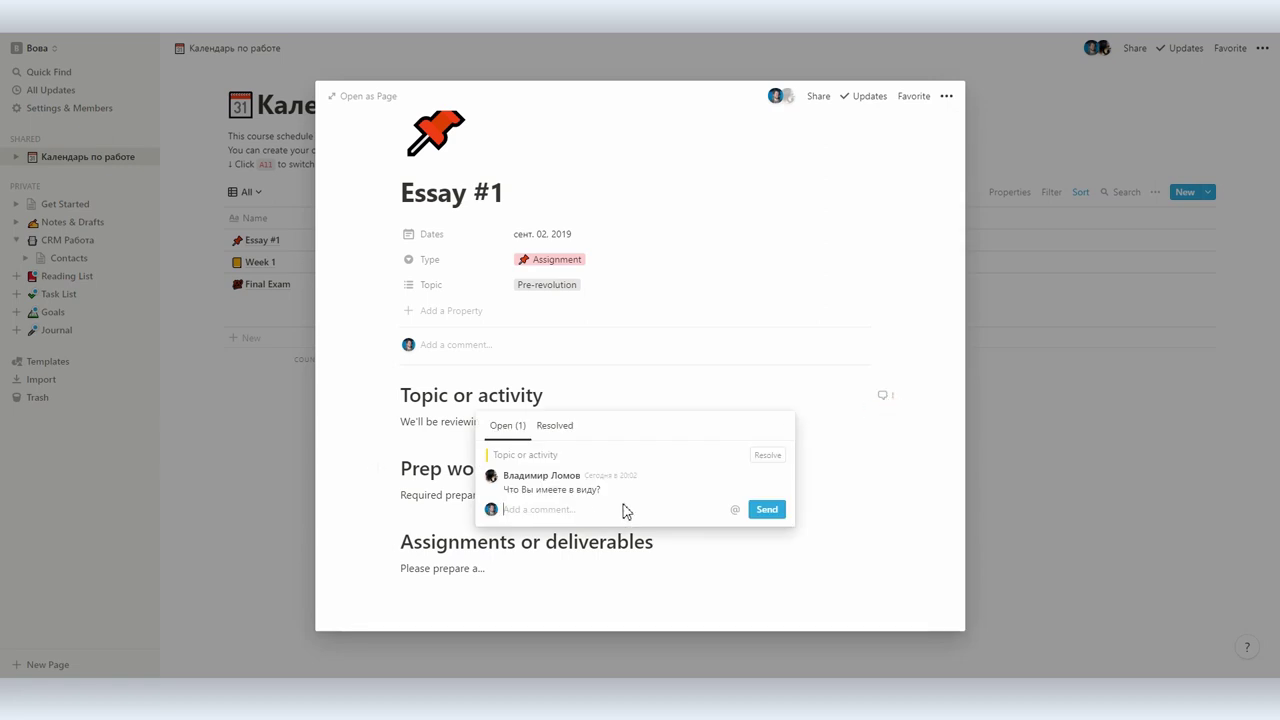
text(Все!)
key(Return)
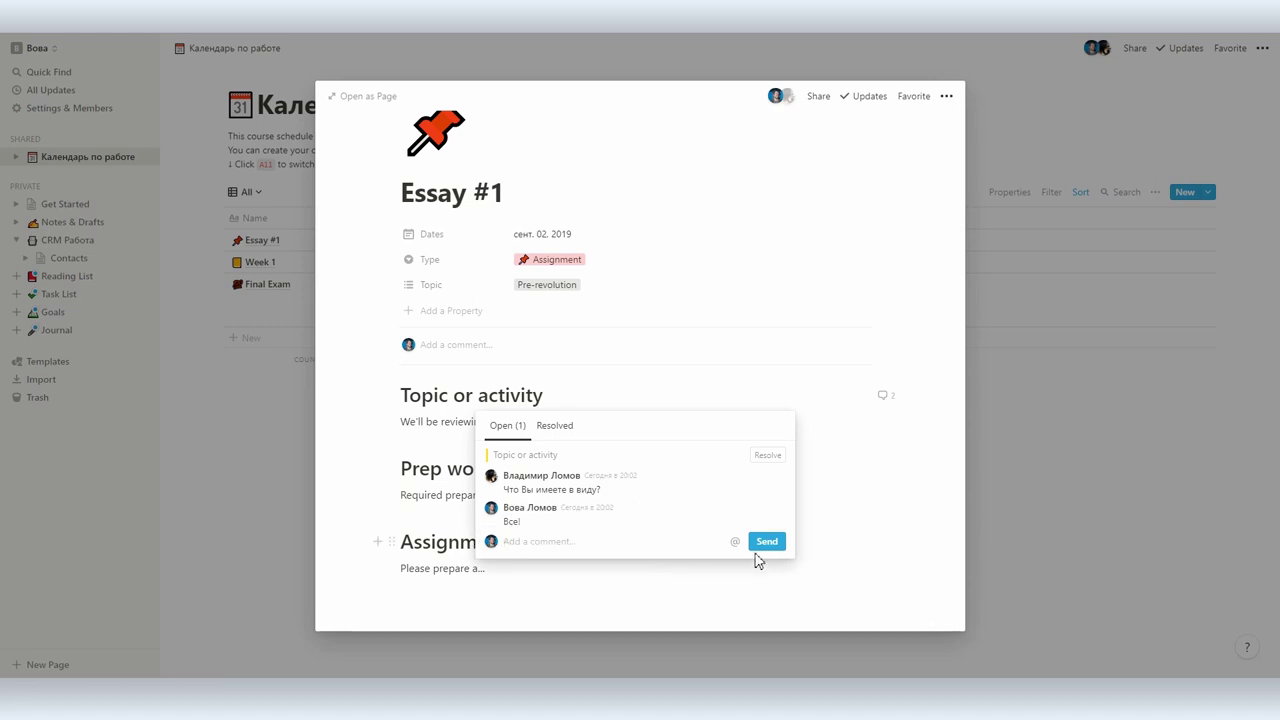
click(663, 638)
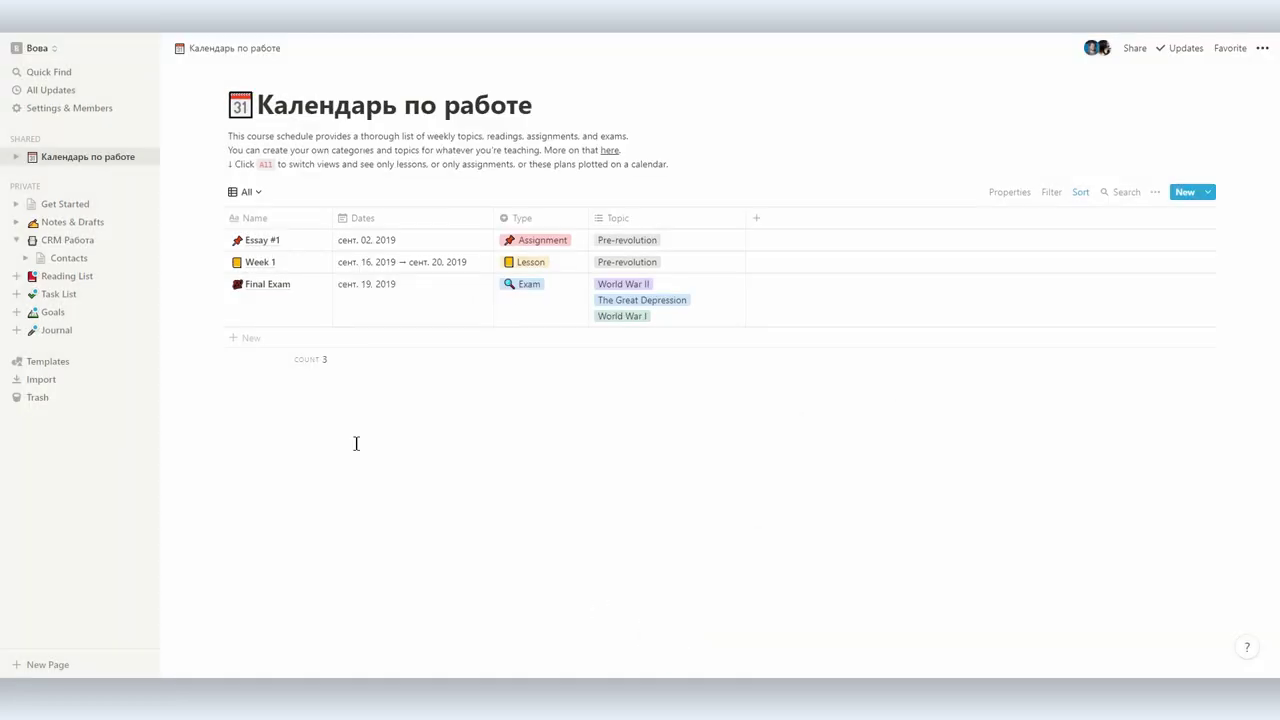